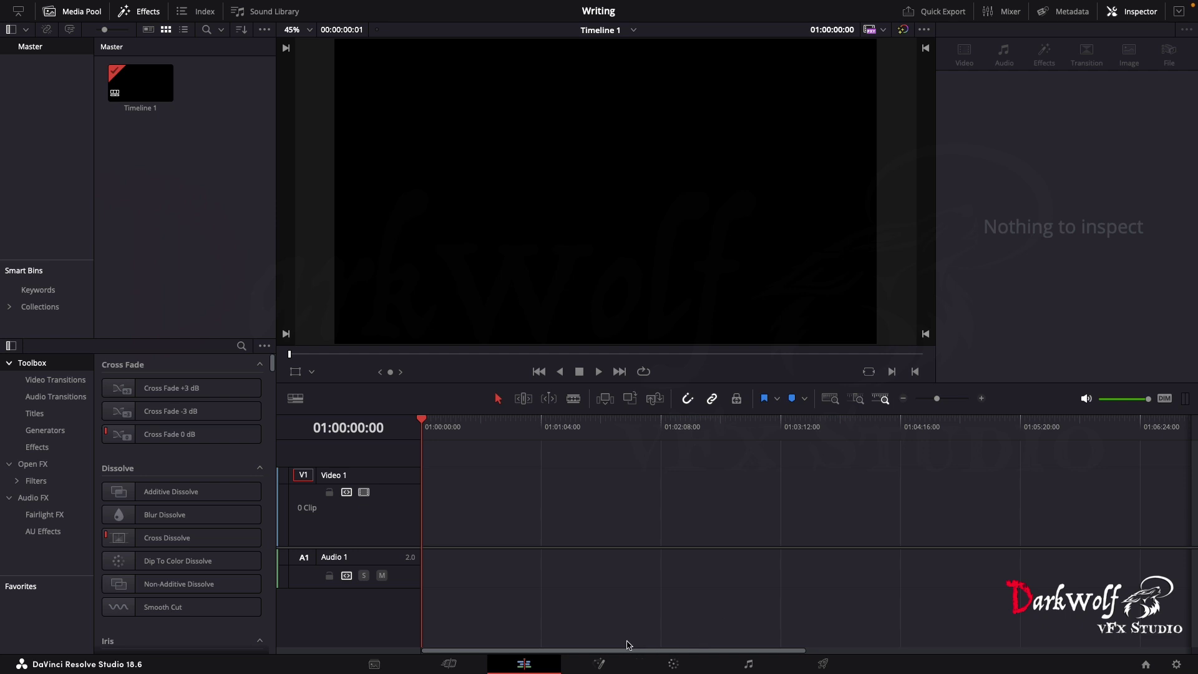
Step: Switch from the Edit page to the Fusion page for the Writing project
click(608, 663)
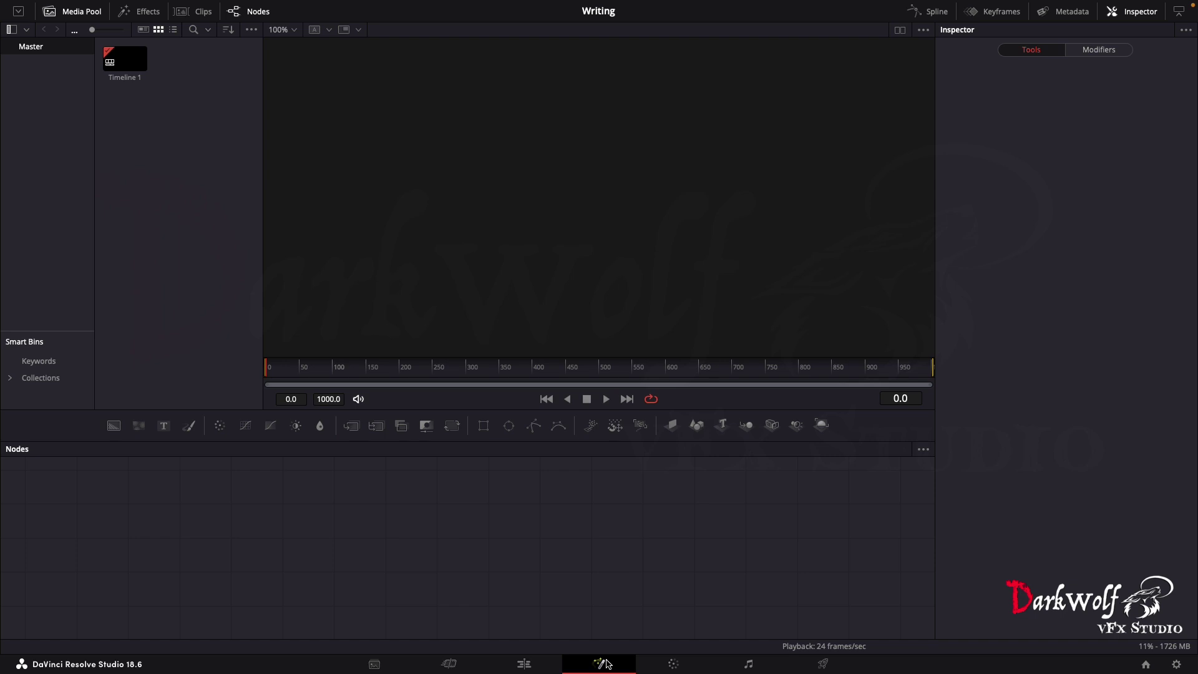
Step: Add a Text+ node reading 'youtube' in Brush Script MT at size about 0.41, spacing the nodes apart
click(164, 427)
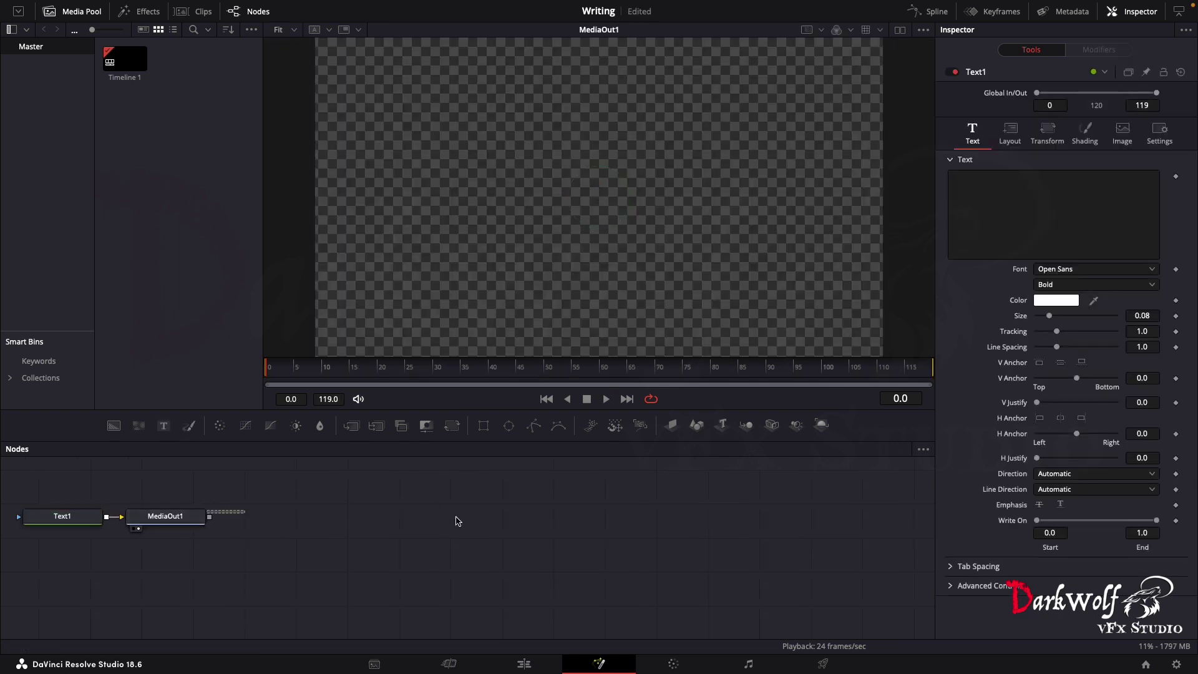
text(youtube)
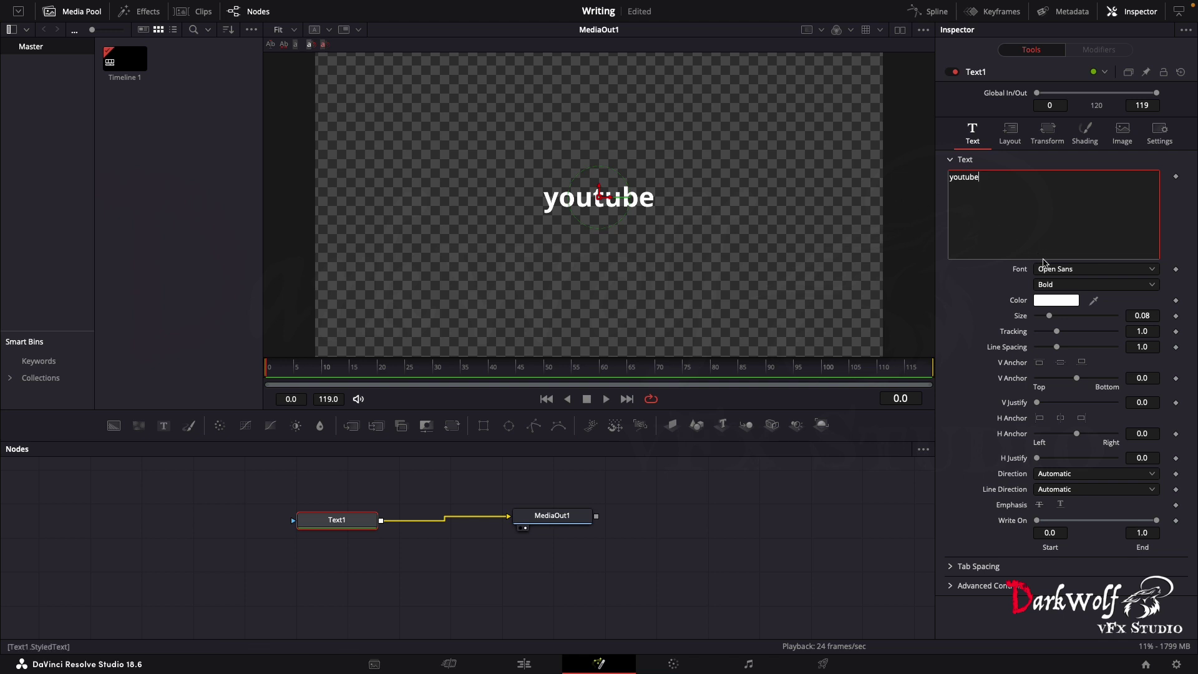
click(1062, 272)
scroll(1073, 349, up, 5)
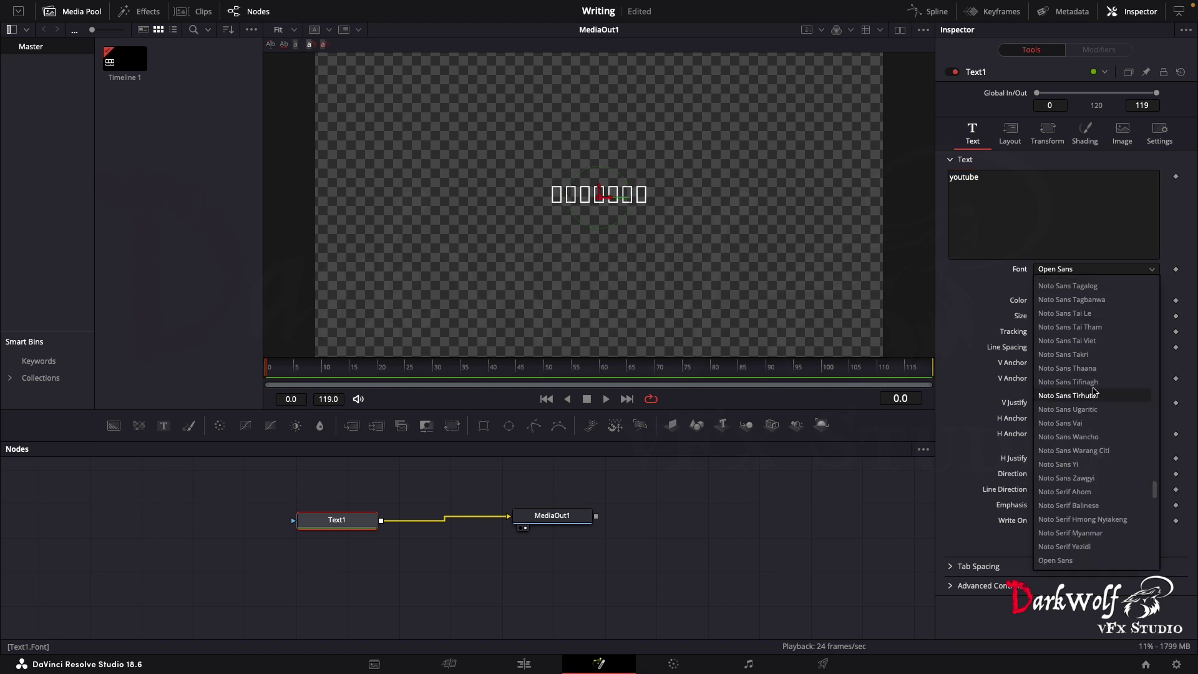
scroll(1091, 381, up, 5)
scroll(1094, 383, up, 5)
scroll(1097, 384, up, 5)
scroll(1096, 390, up, 10)
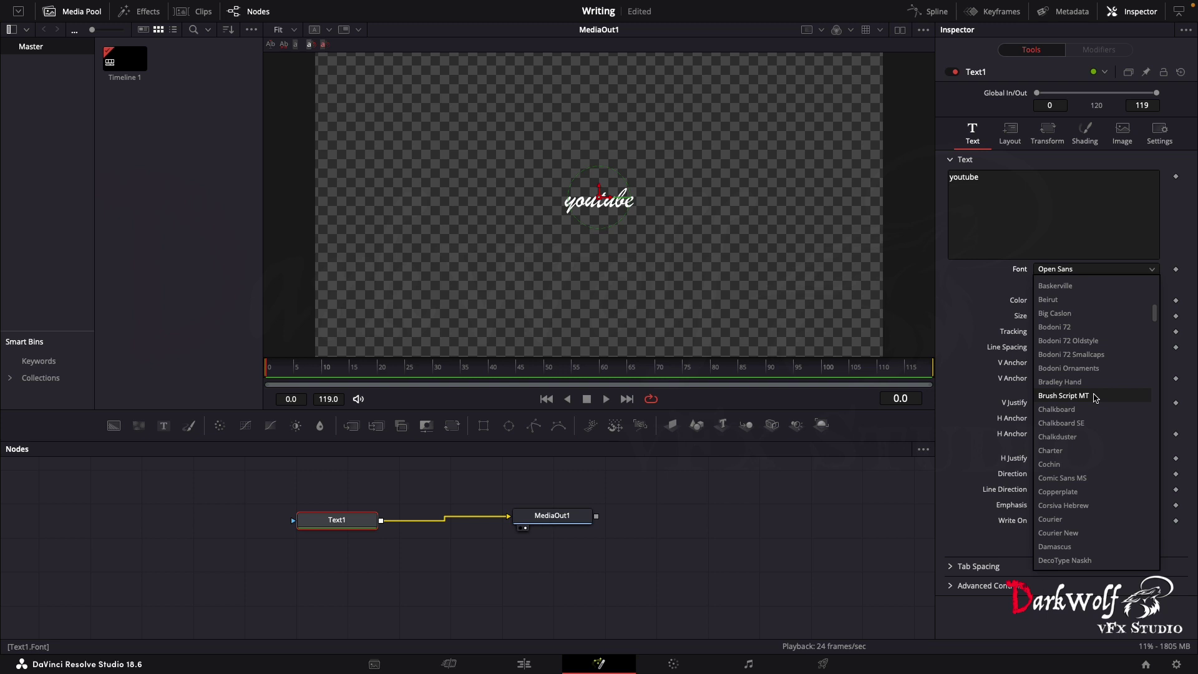
click(1096, 398)
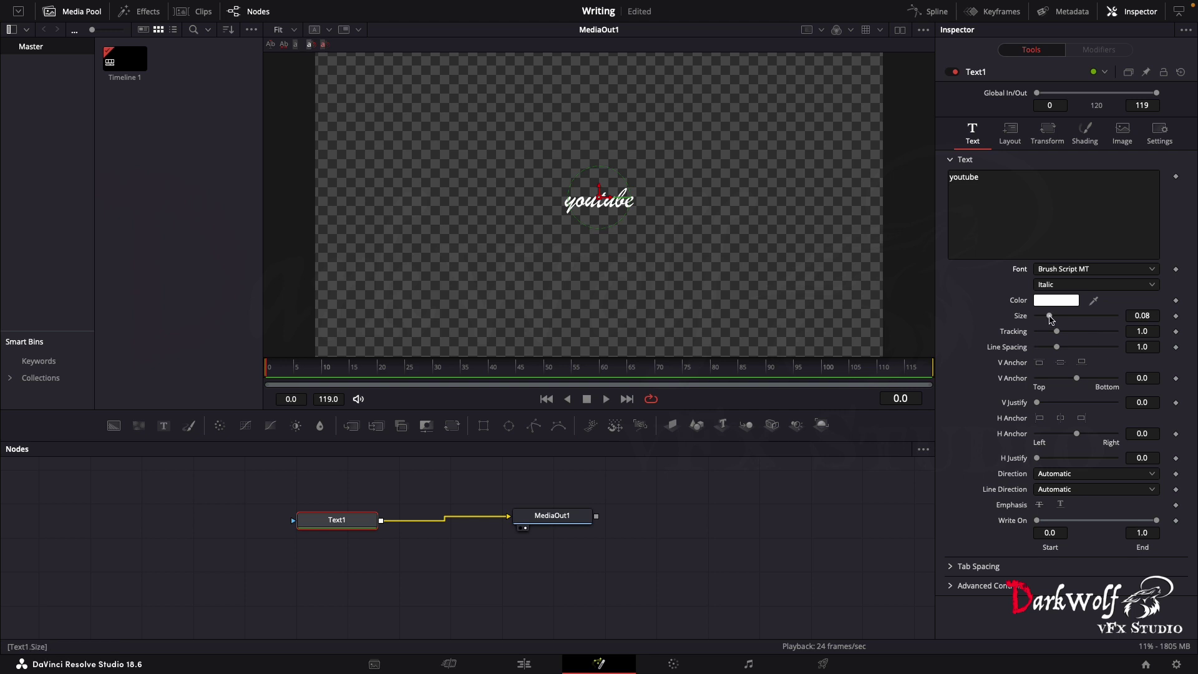
mouse_move(1049, 315)
mouse_down()
mouse_move(1111, 329)
mouse_move(1079, 331)
mouse_move(1101, 337)
mouse_up()
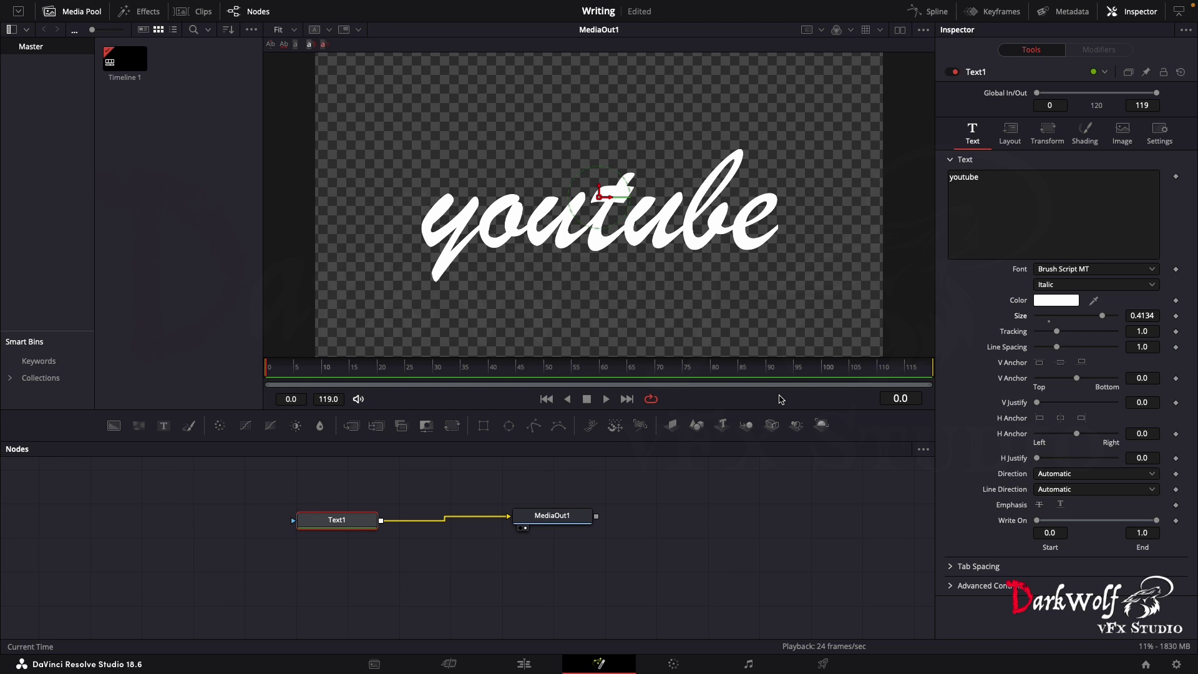
drag(552, 515, 678, 520)
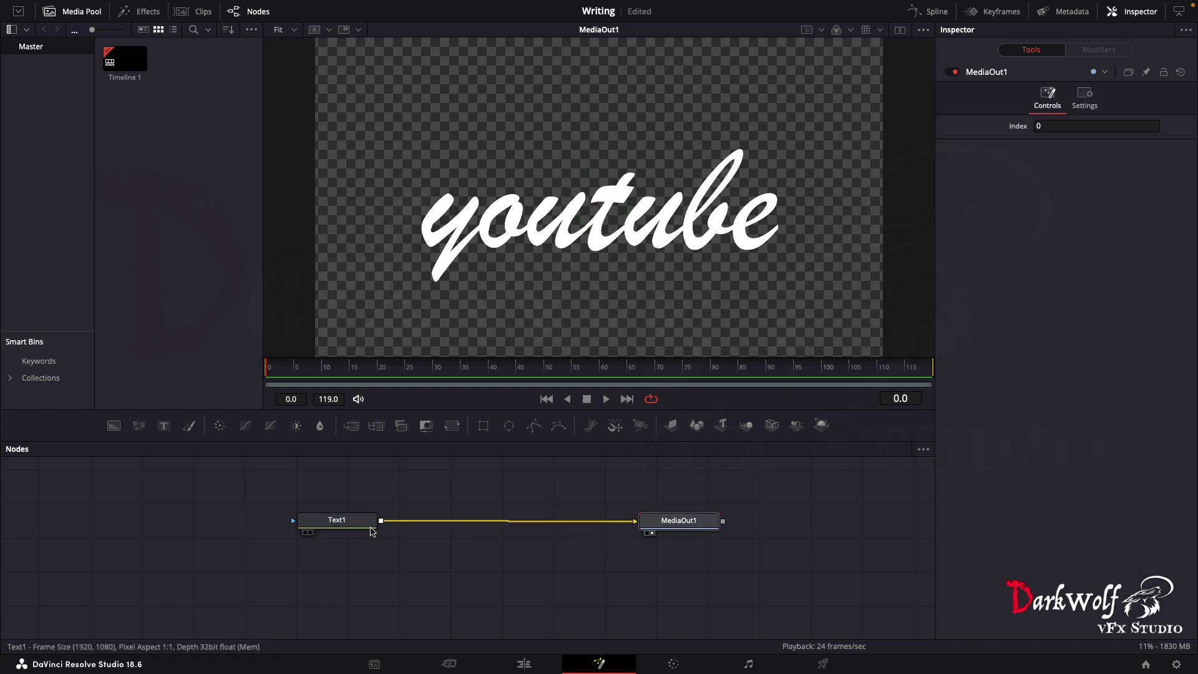
Step: Select Text1 and add a Mask Paint node as its mask via Shift+Space search
drag(354, 524, 394, 547)
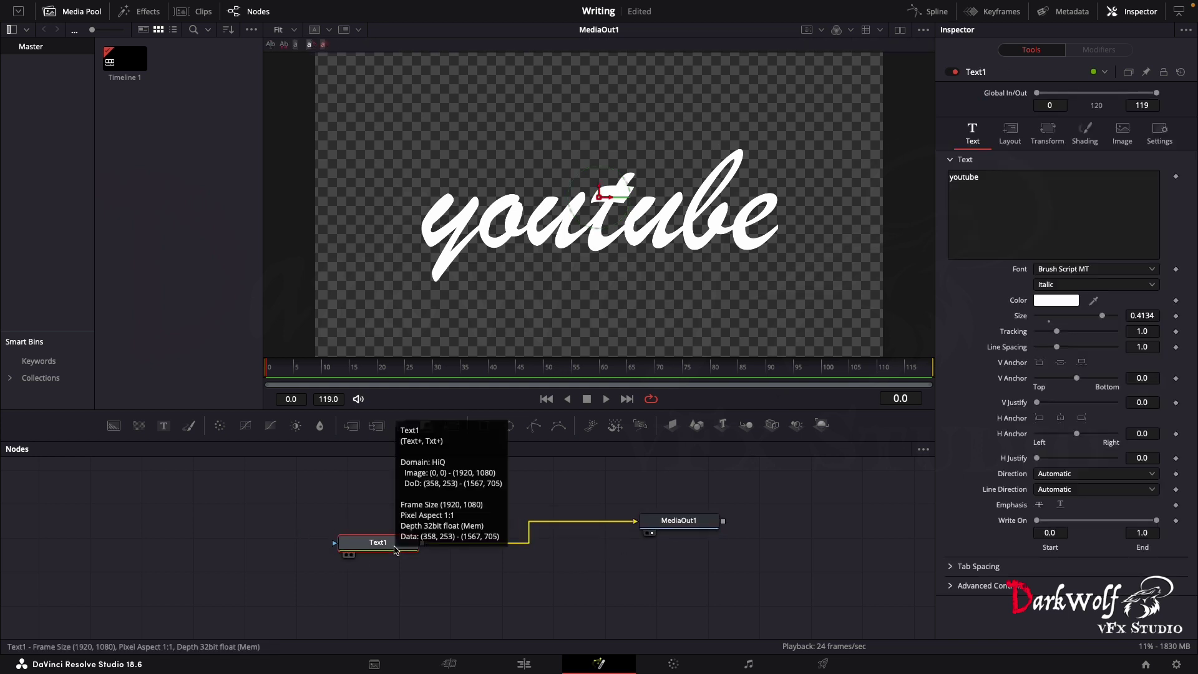
key(shift+space)
text(Mask Paint)
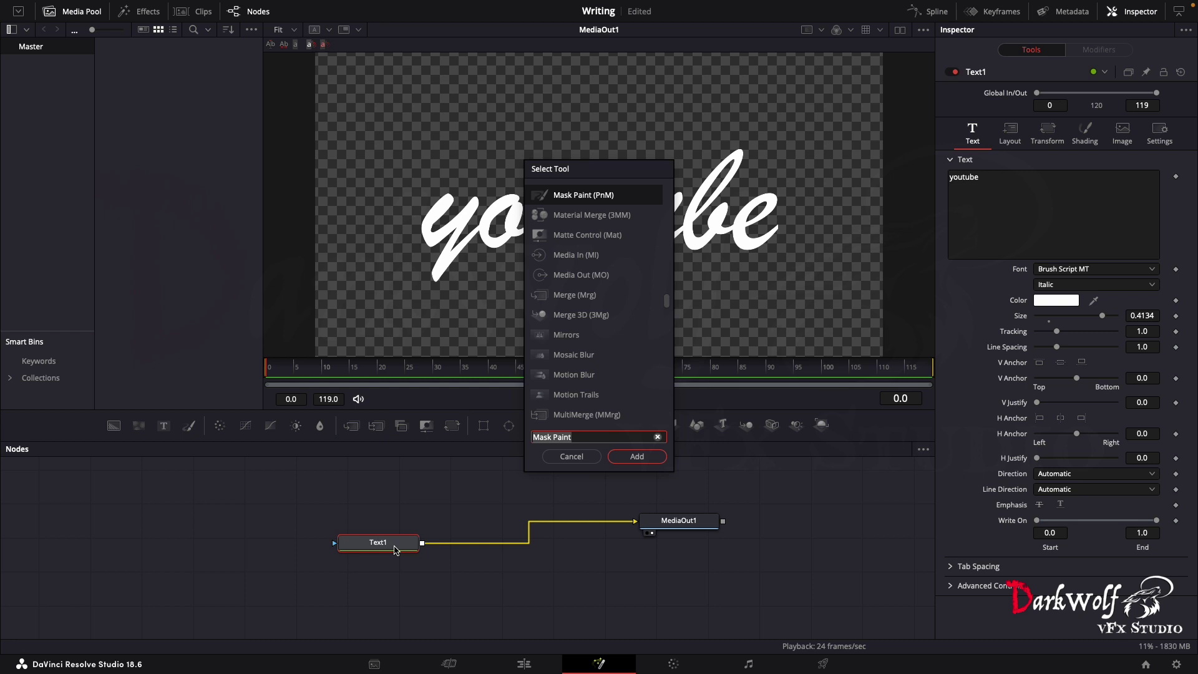
text(mask)
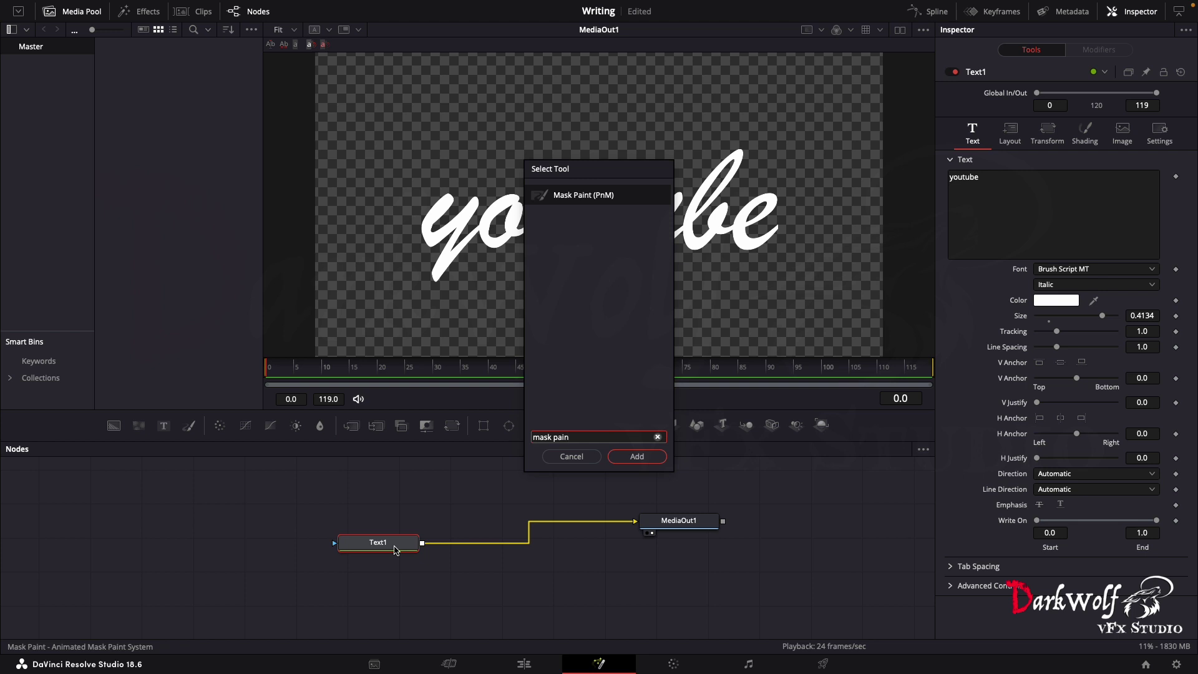
key(Return)
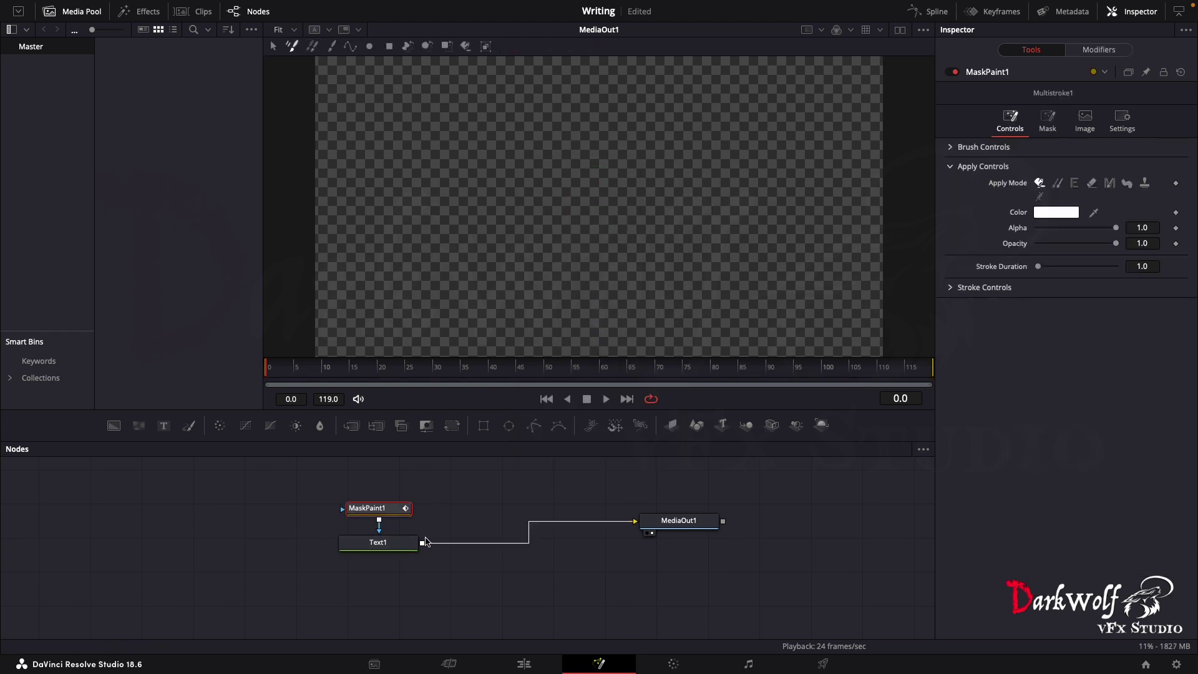
Step: Invert the MaskPaint1 mask so 'youtube' reappears, and pick the PolylineStroke tool
drag(379, 510, 380, 482)
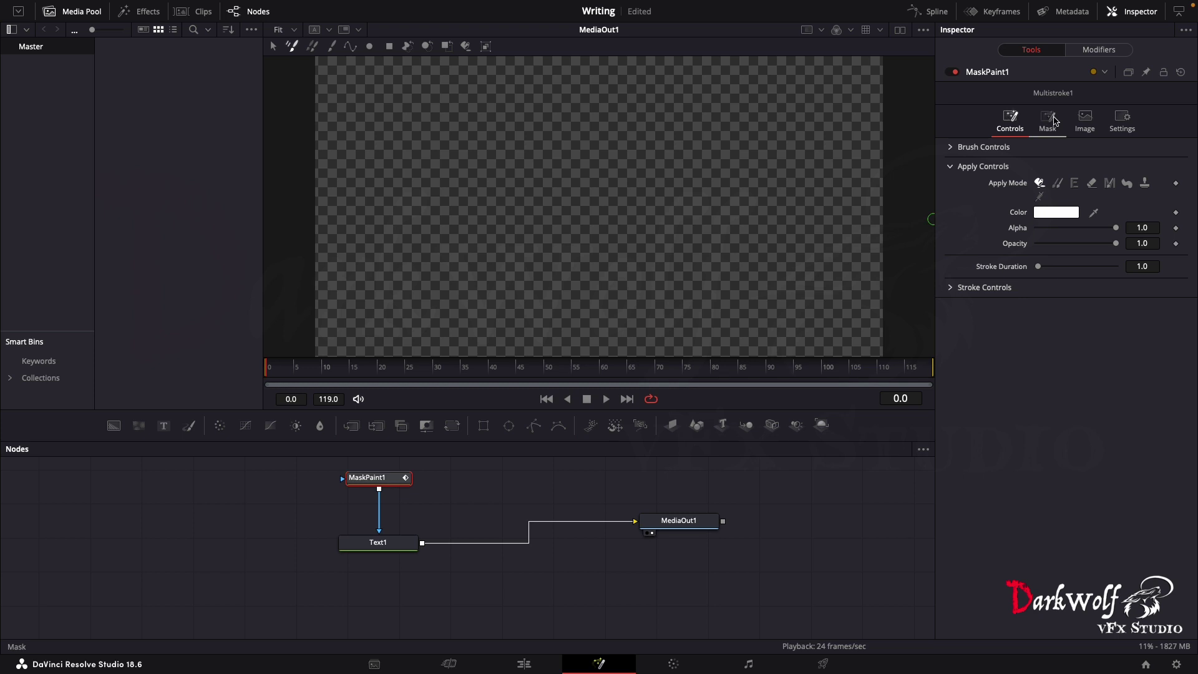
click(1053, 120)
click(1049, 212)
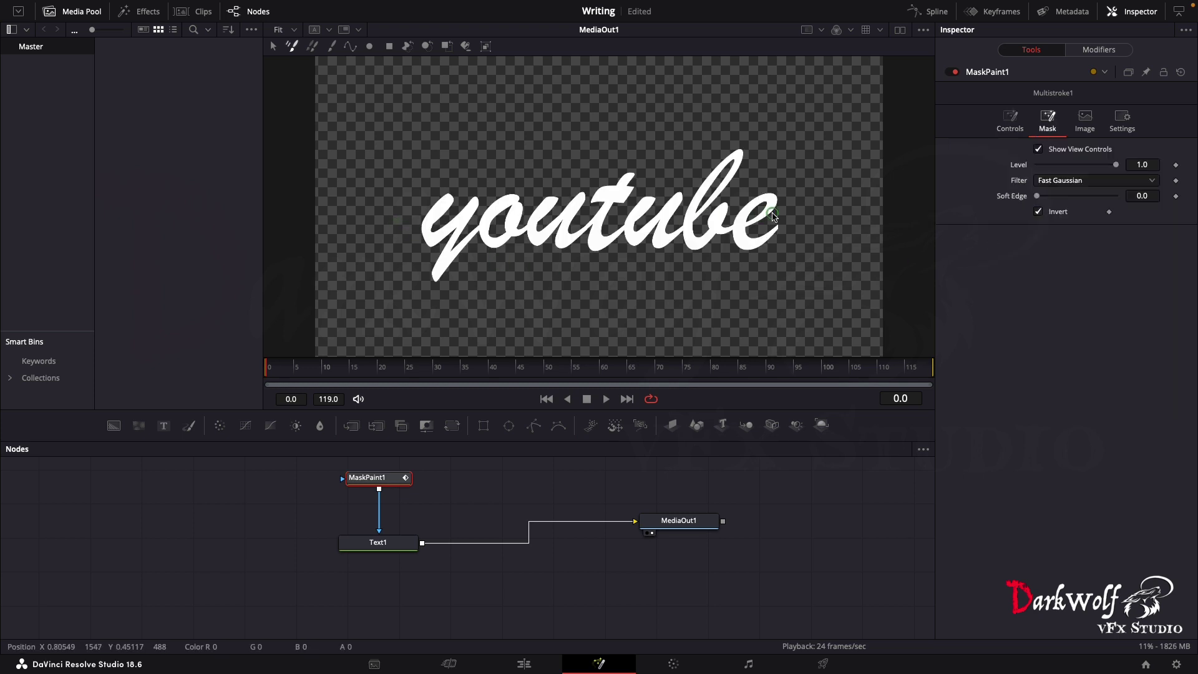
click(350, 52)
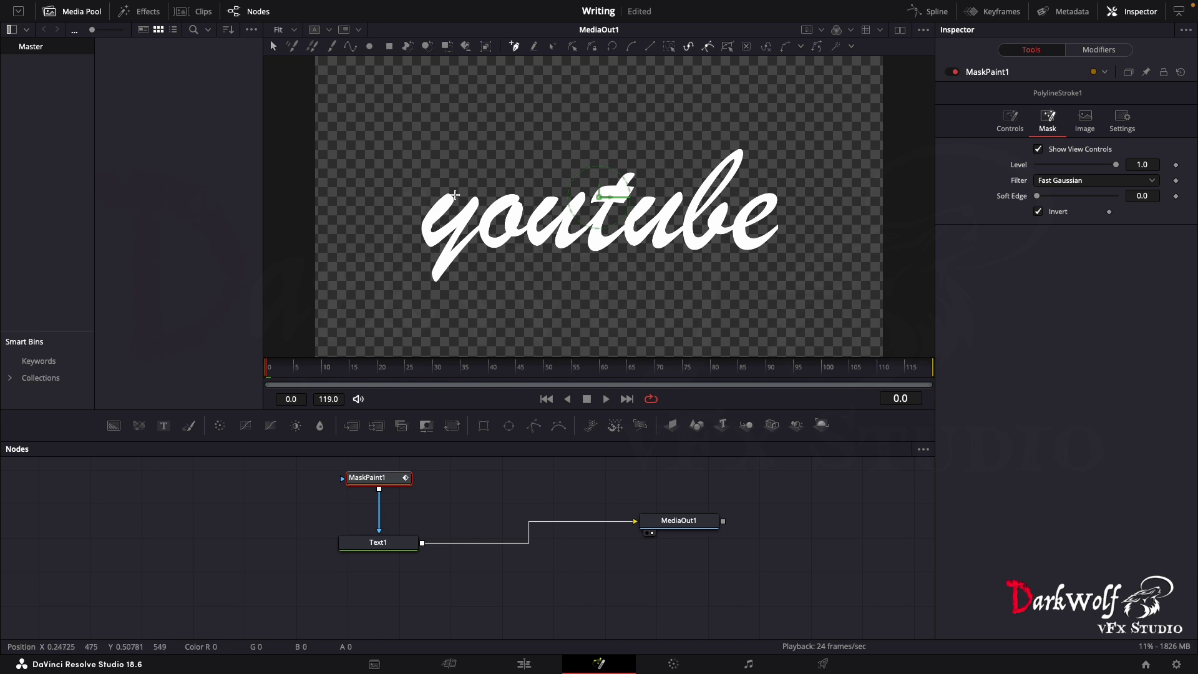
Step: Trace one polyline stroke through the letters of 'youtube' from the y to the final e, then save
click(453, 194)
click(435, 210)
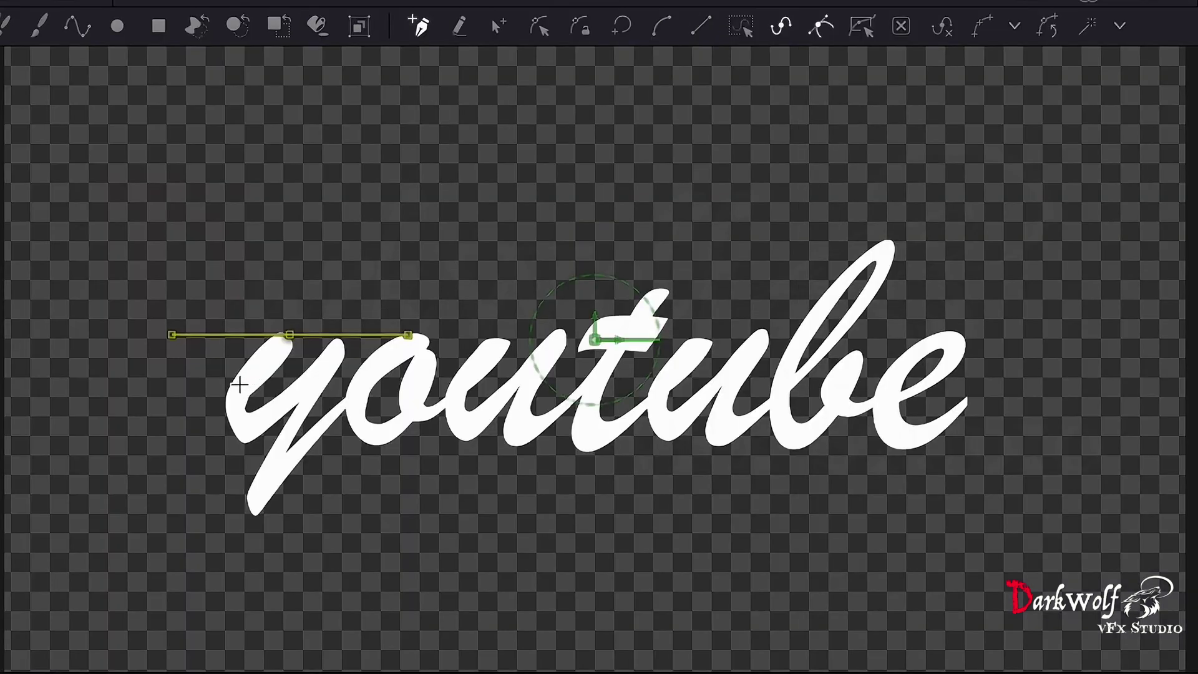
click(427, 218)
click(246, 428)
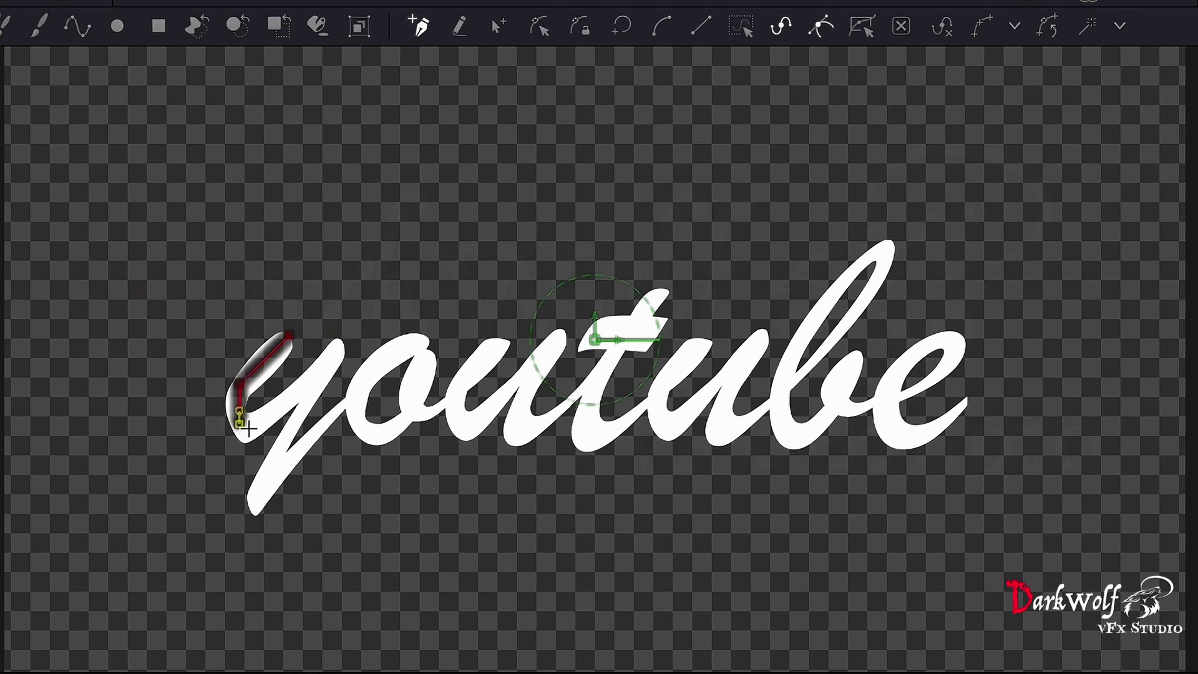
click(275, 409)
click(305, 402)
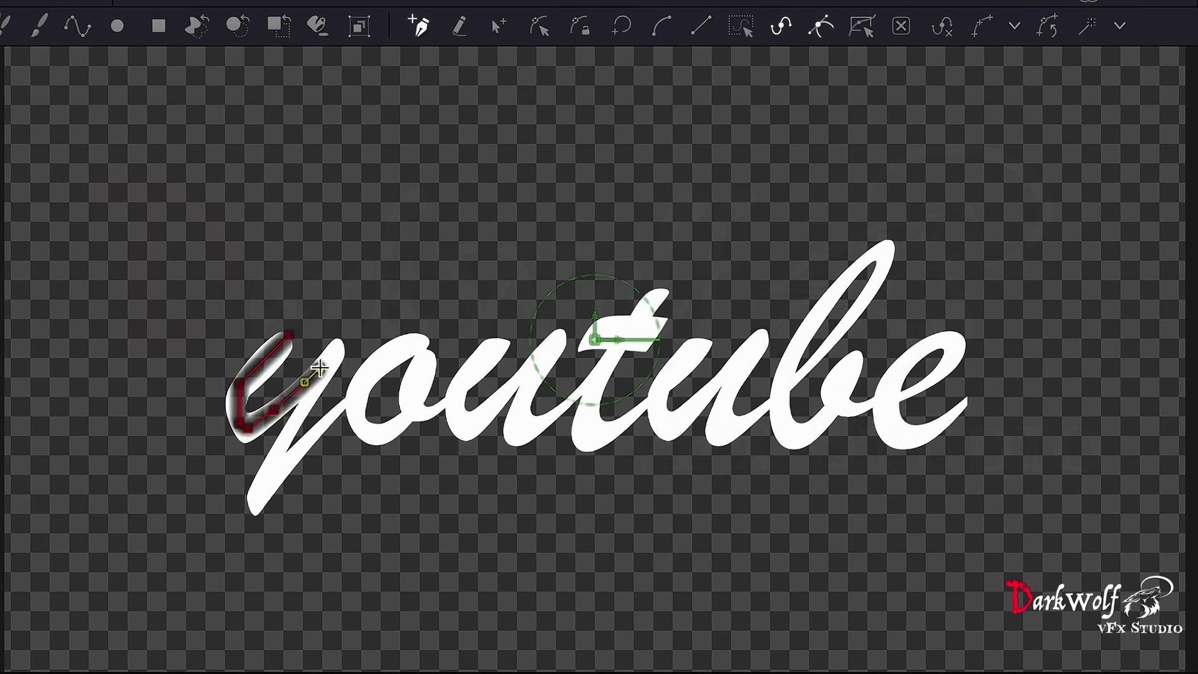
click(341, 342)
click(287, 437)
mouse_move(279, 452)
mouse_down()
mouse_move(374, 393)
mouse_move(495, 396)
mouse_move(529, 431)
mouse_move(661, 293)
mouse_move(583, 436)
mouse_move(850, 274)
mouse_move(882, 401)
mouse_move(922, 415)
mouse_up()
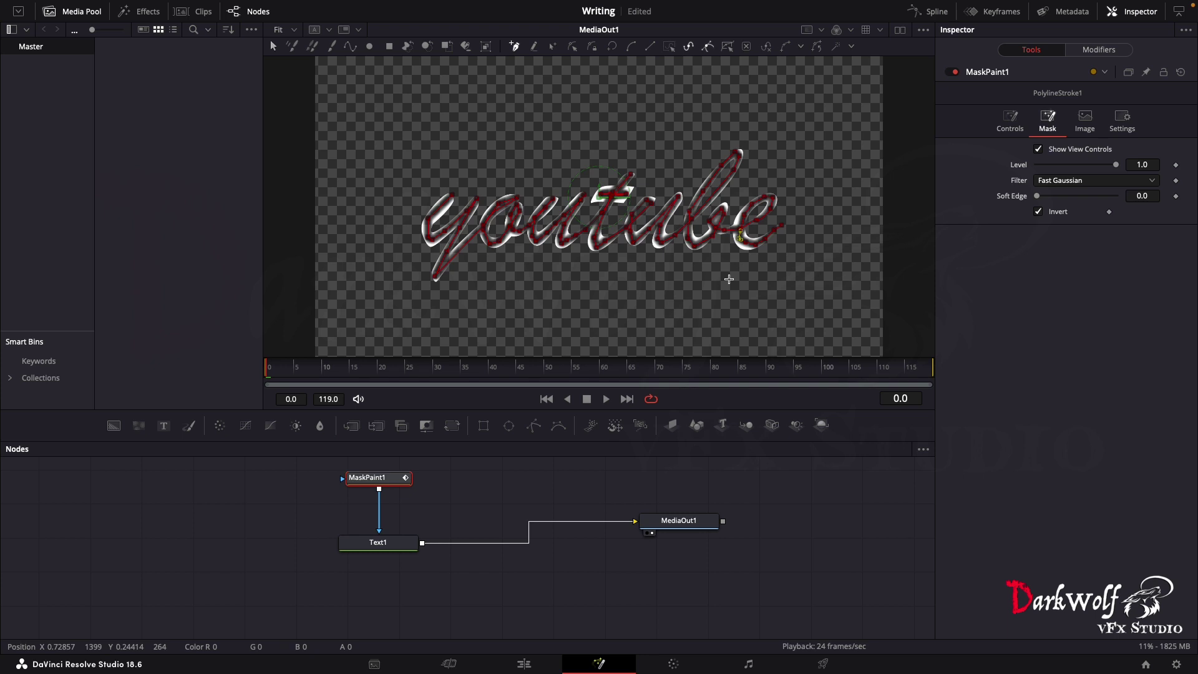
key(ctrl+s)
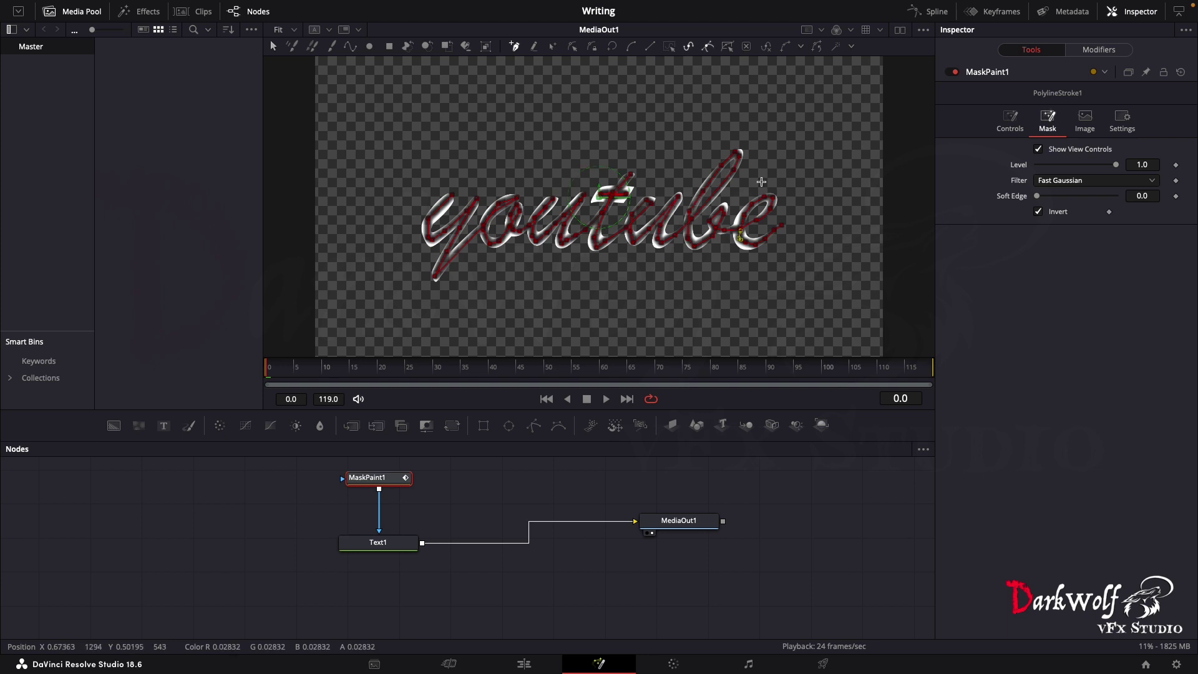
Step: Set the PolylineStroke1 brush to the solid circle shape with size 0.052
click(1010, 118)
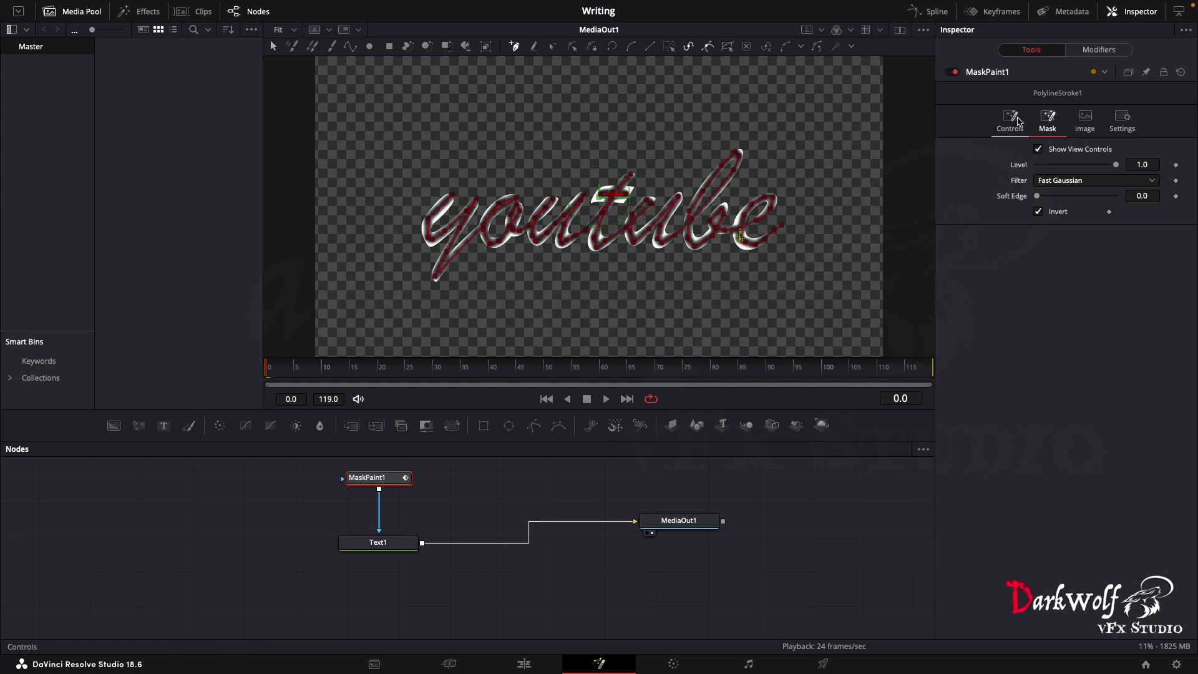
click(950, 150)
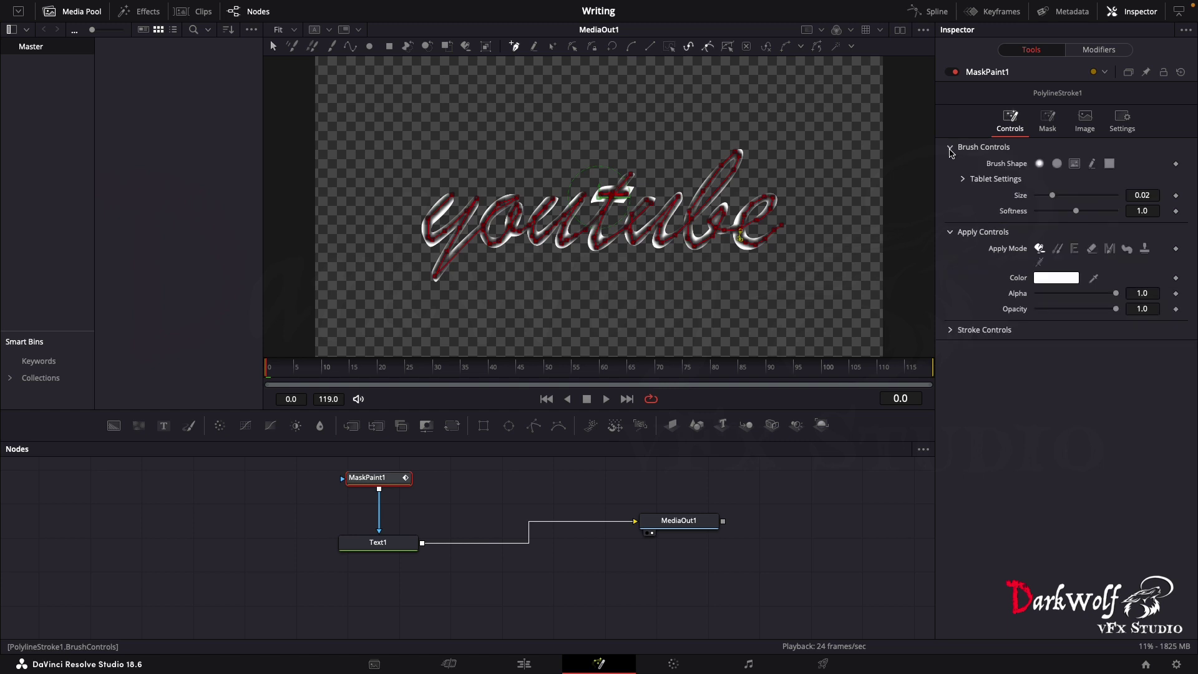
drag(1054, 197, 1076, 198)
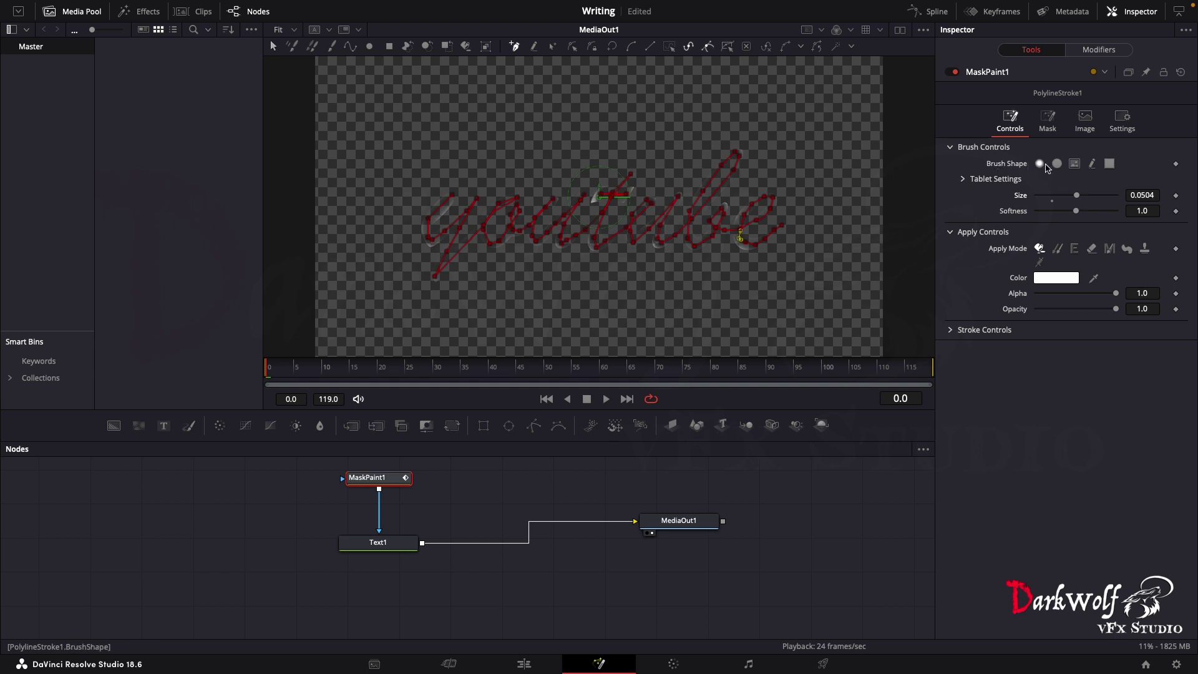
click(1056, 165)
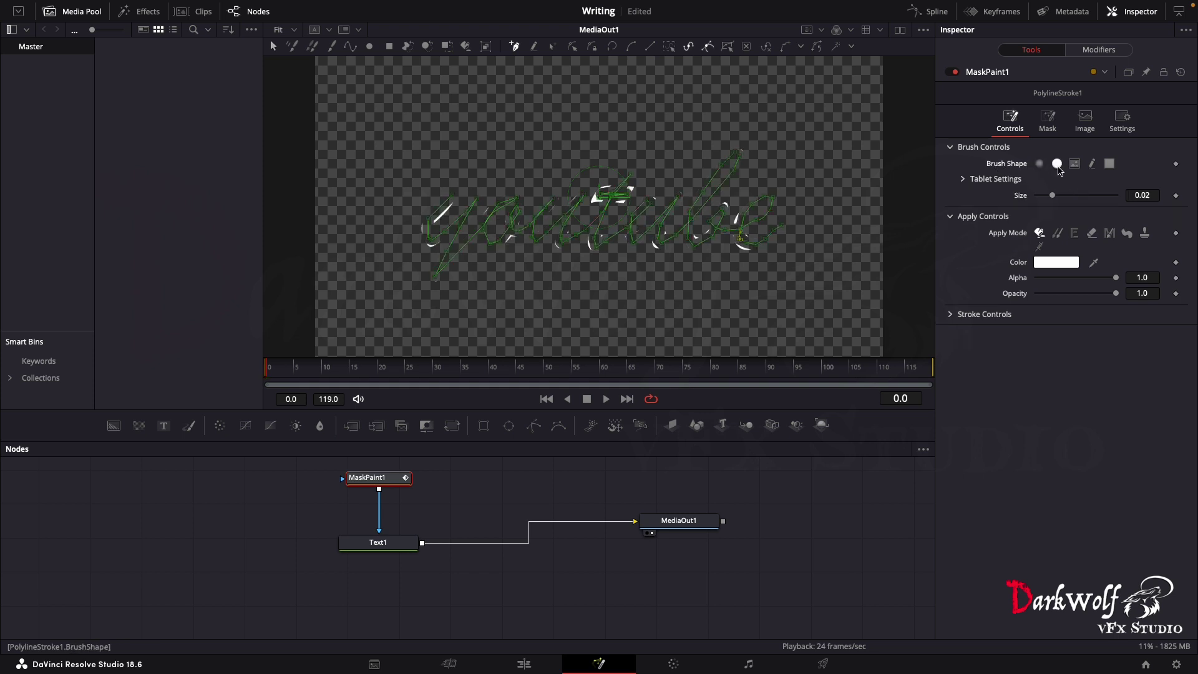
drag(1053, 196, 1081, 200)
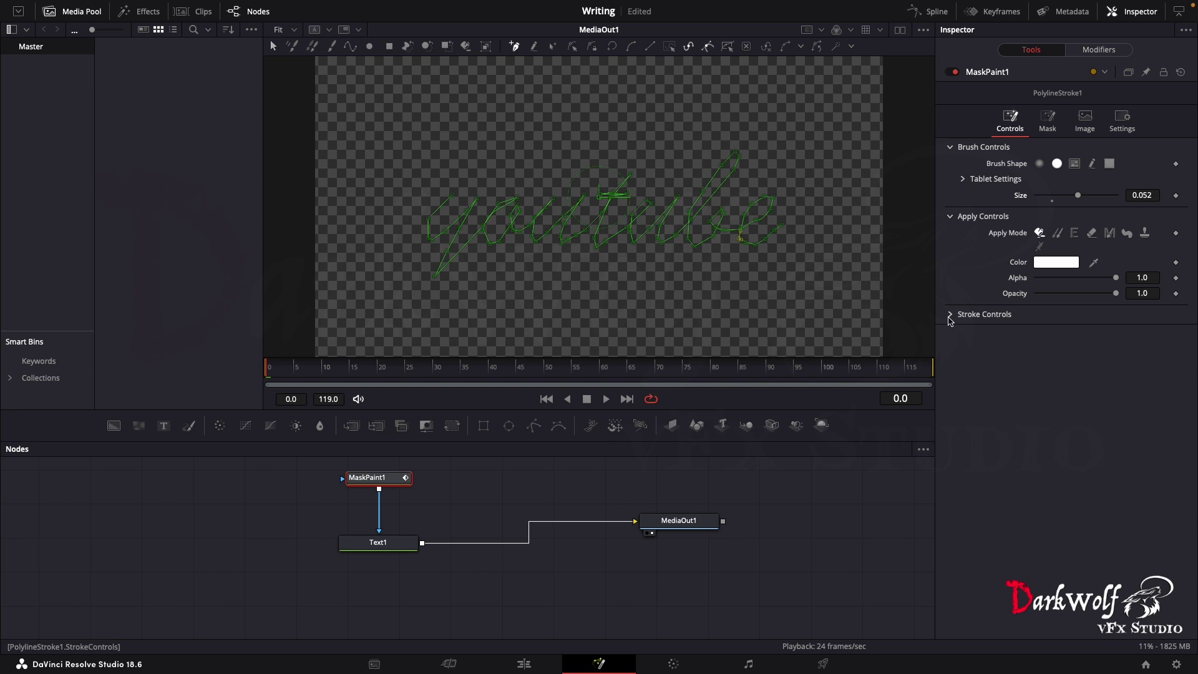
Step: Set the stroke's Write On End to 0 and keyframe it at frame 0
click(950, 316)
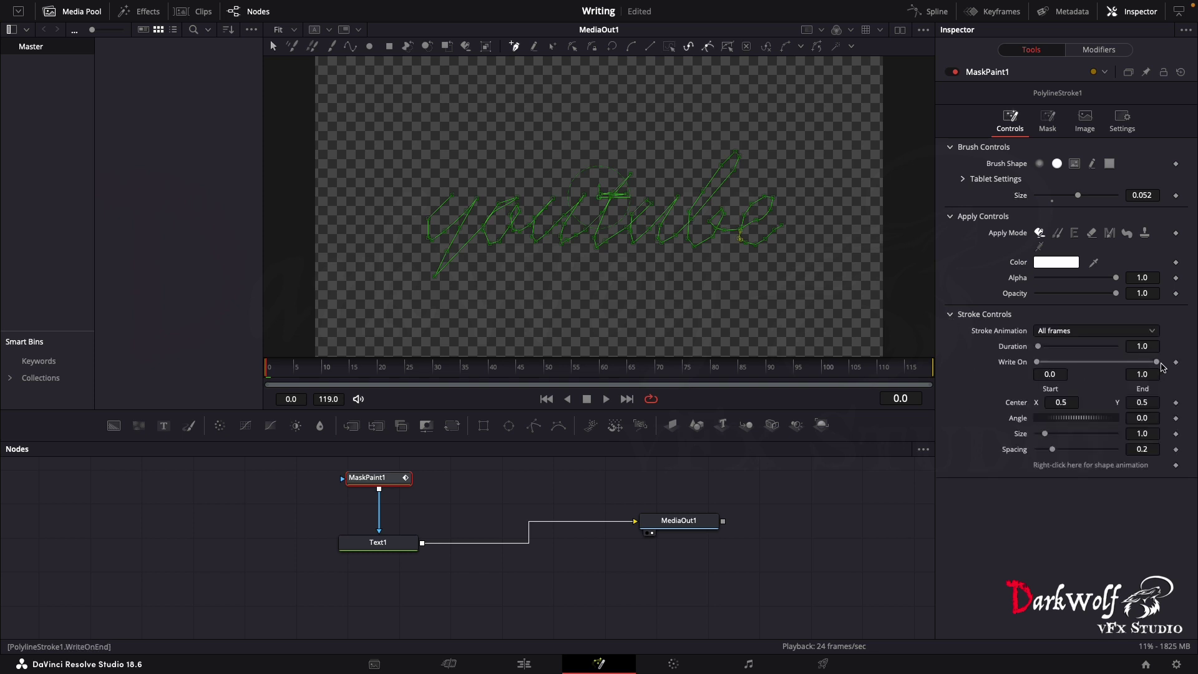
drag(1157, 362, 1089, 363)
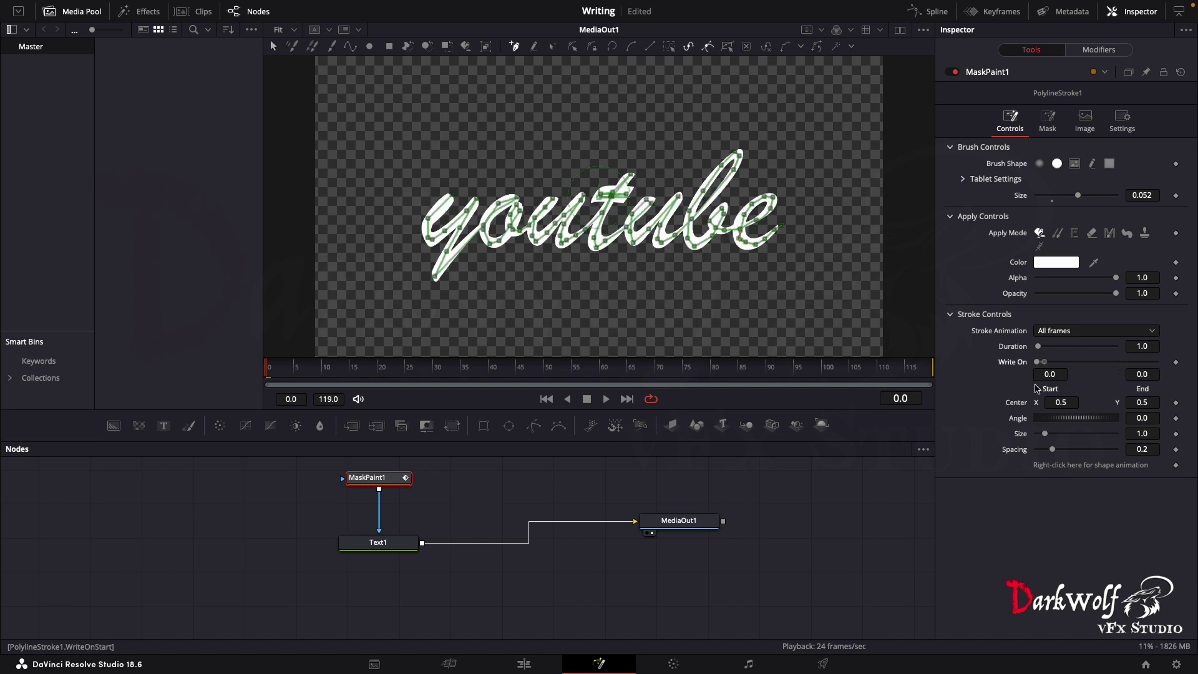
mouse_move(1089, 377)
mouse_down()
mouse_move(1082, 390)
mouse_move(1157, 362)
mouse_up()
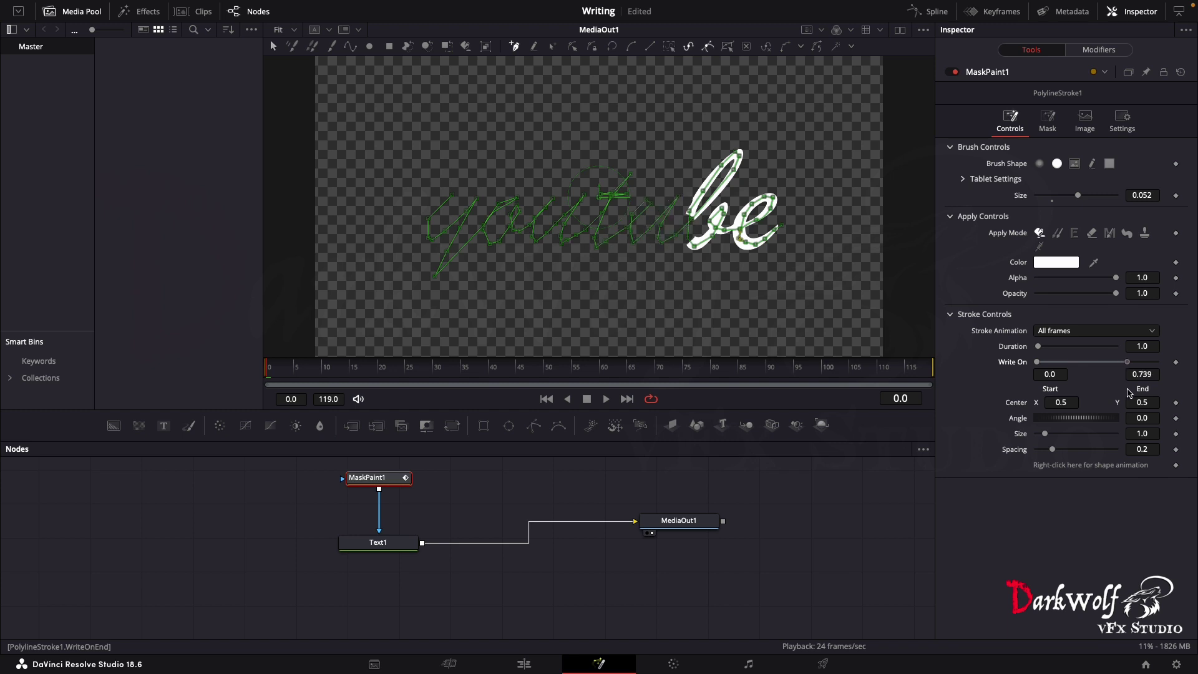
click(1047, 120)
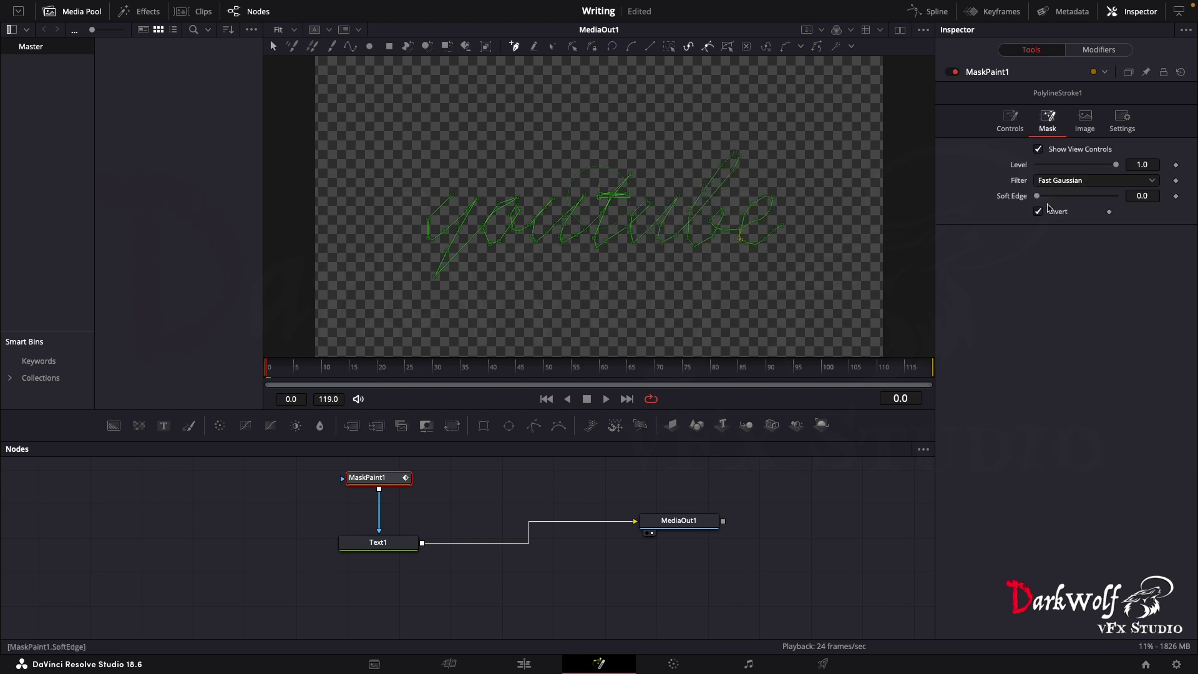
click(1009, 120)
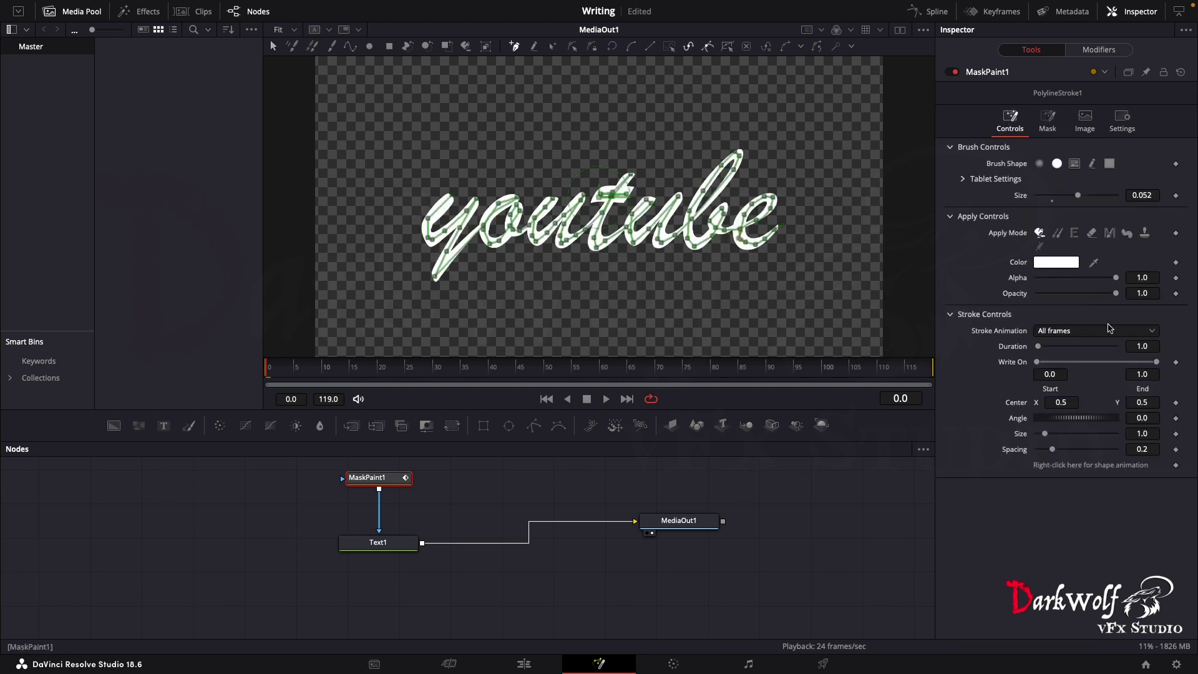
drag(1157, 366, 1040, 382)
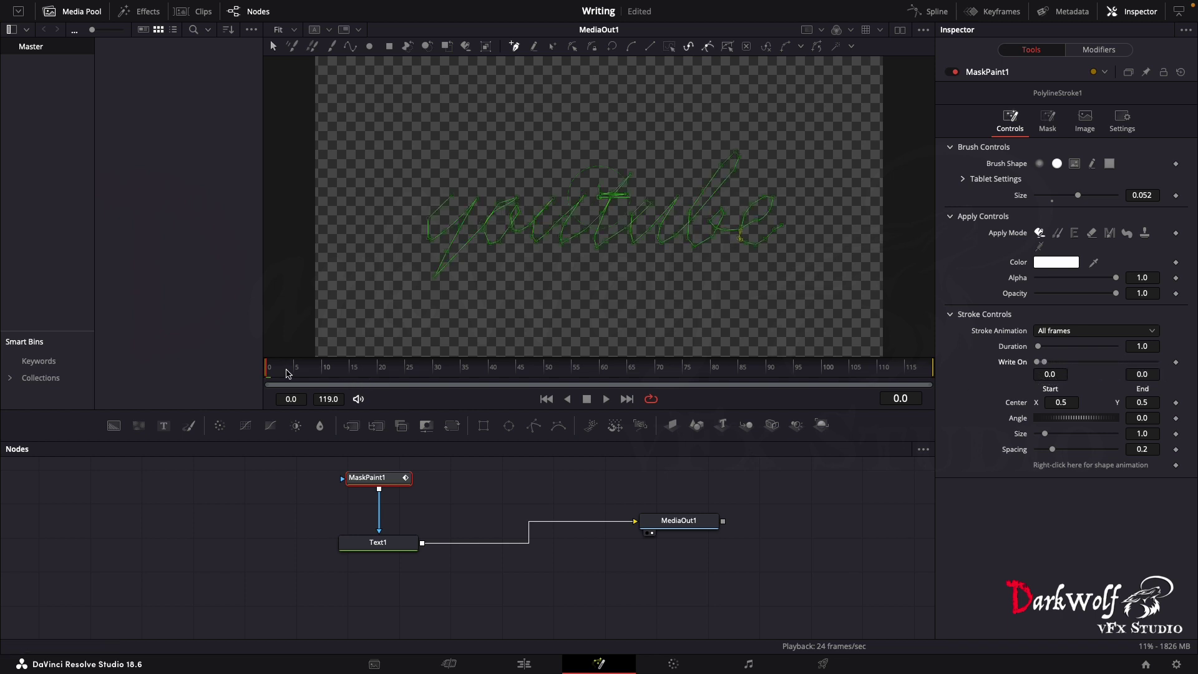
click(1176, 362)
Step: At frame 30 set Write On End to 1.0, then scrub back to frame 0 to check
drag(284, 374, 500, 377)
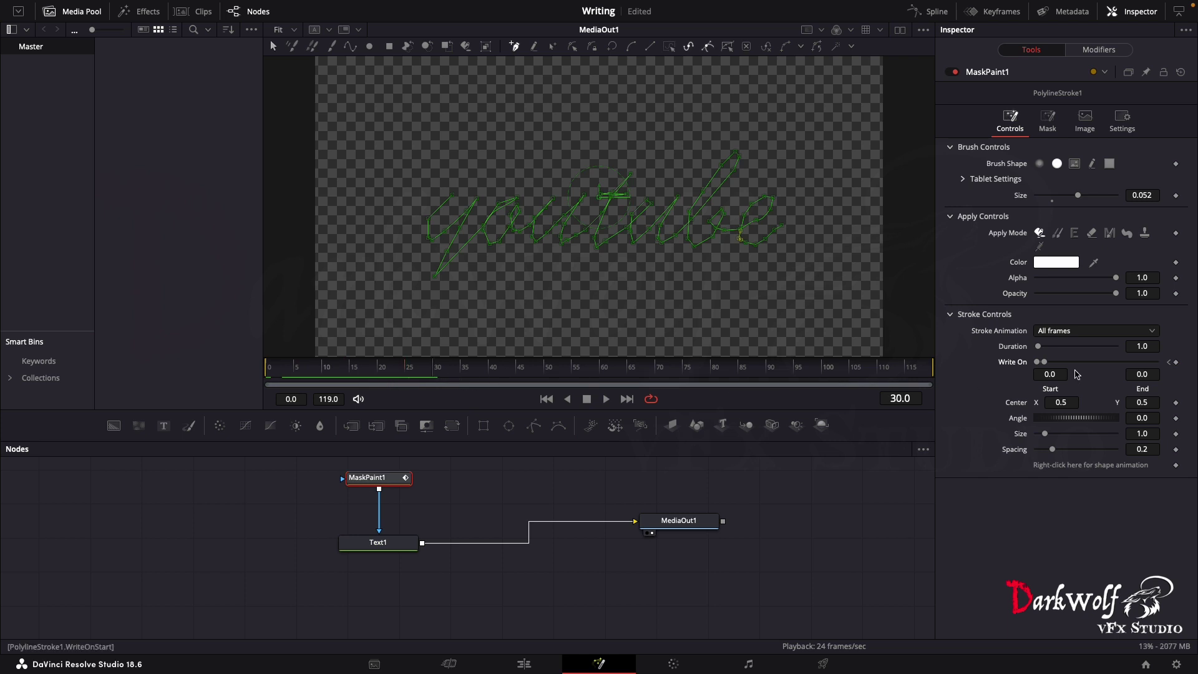
drag(1043, 361, 1165, 366)
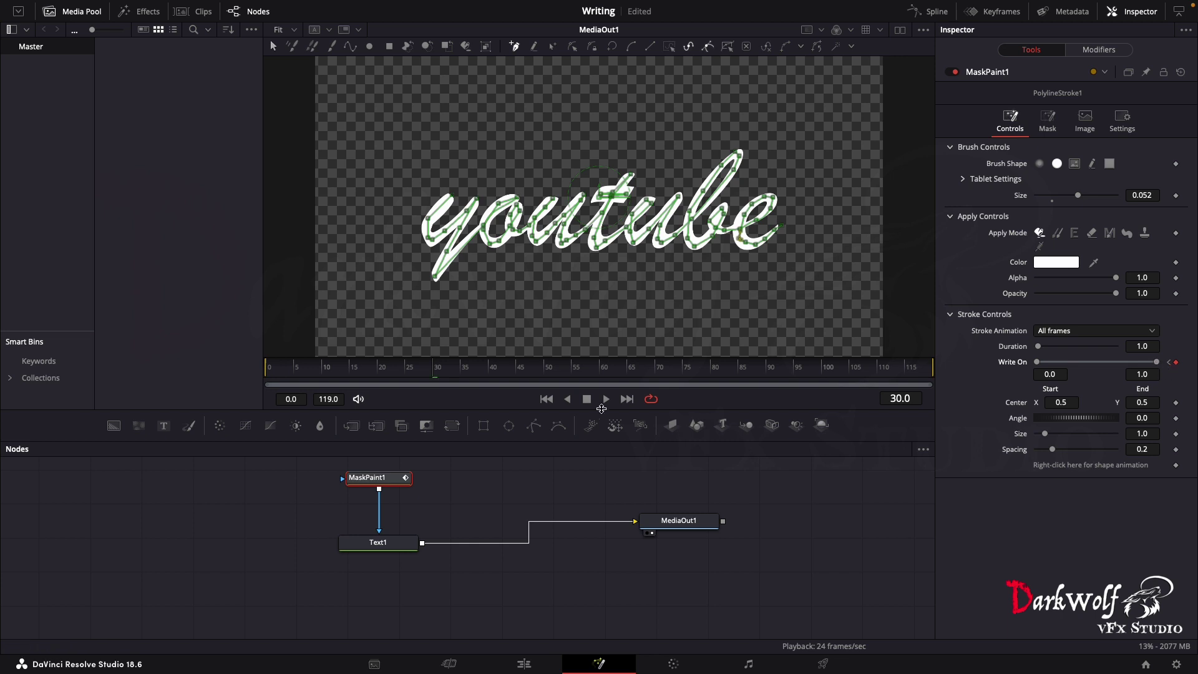
drag(433, 373, 262, 372)
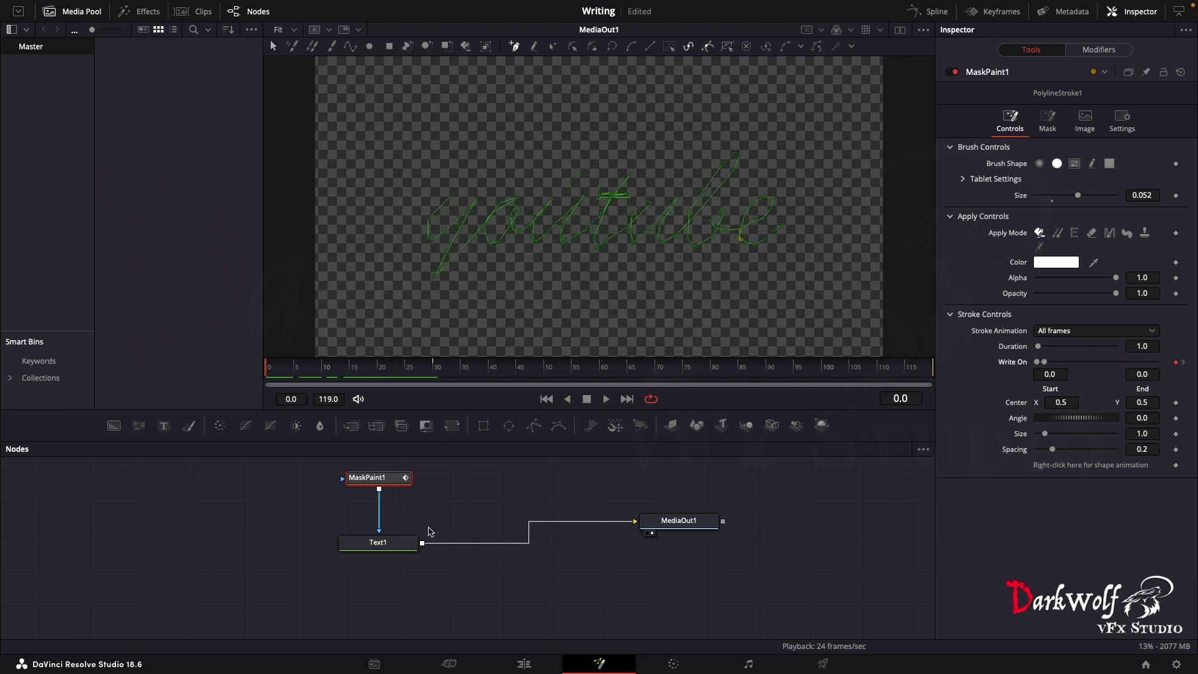
click(468, 602)
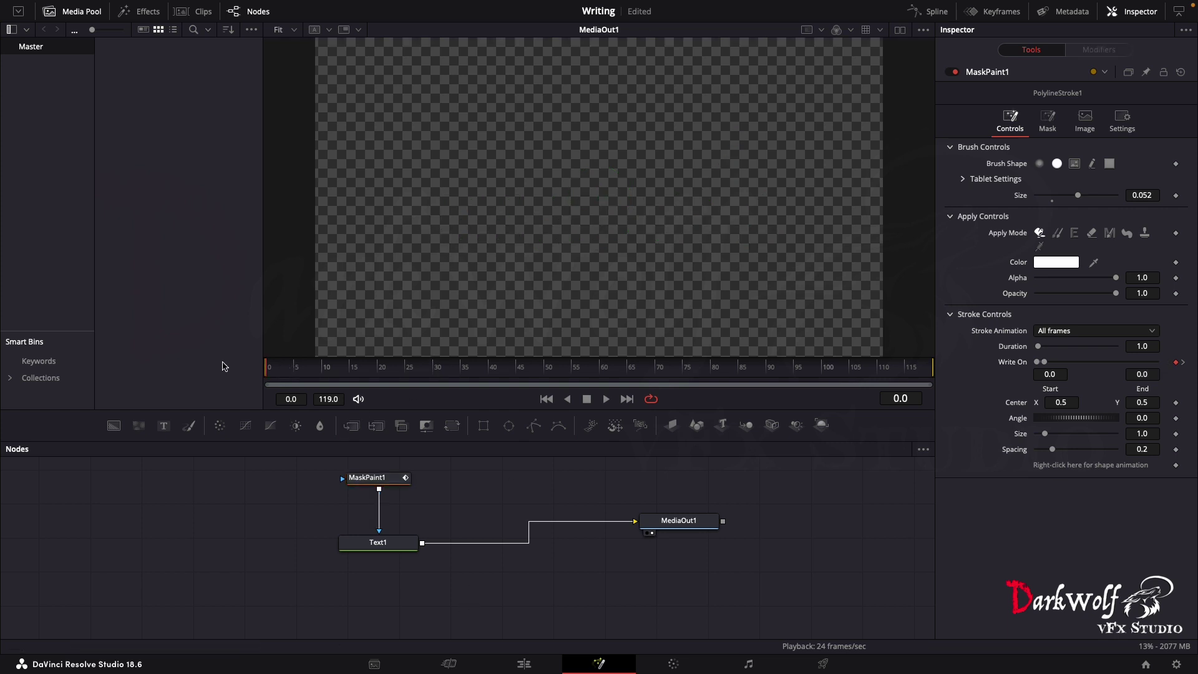
key(space)
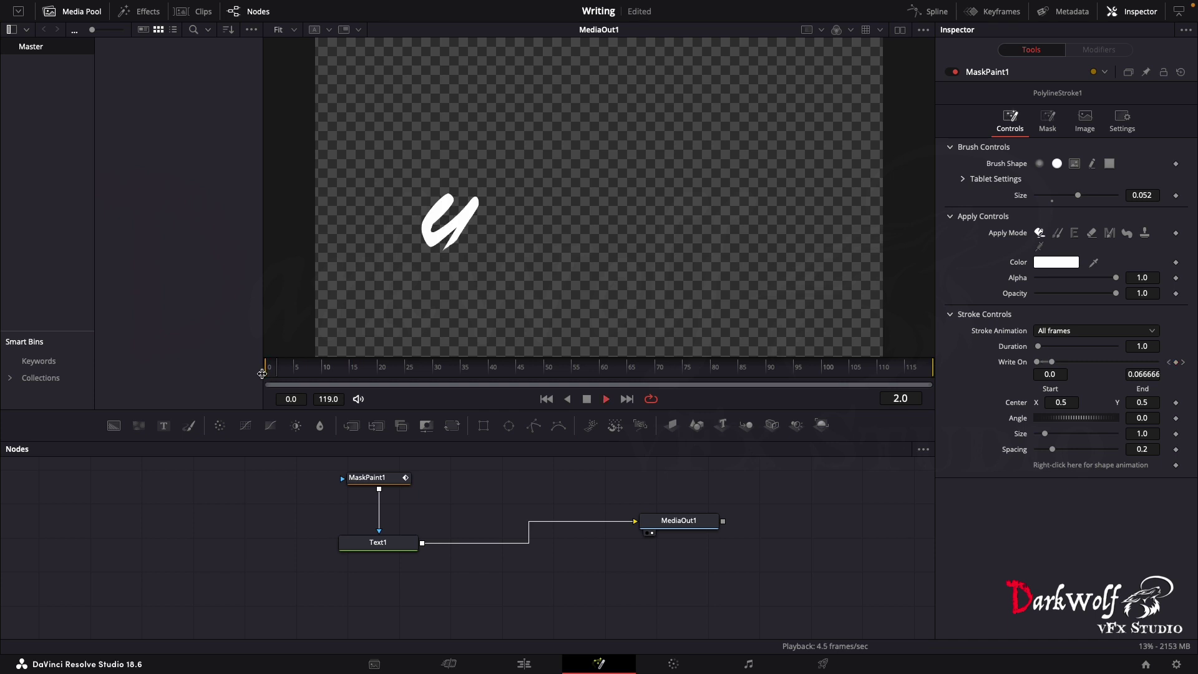
key(space)
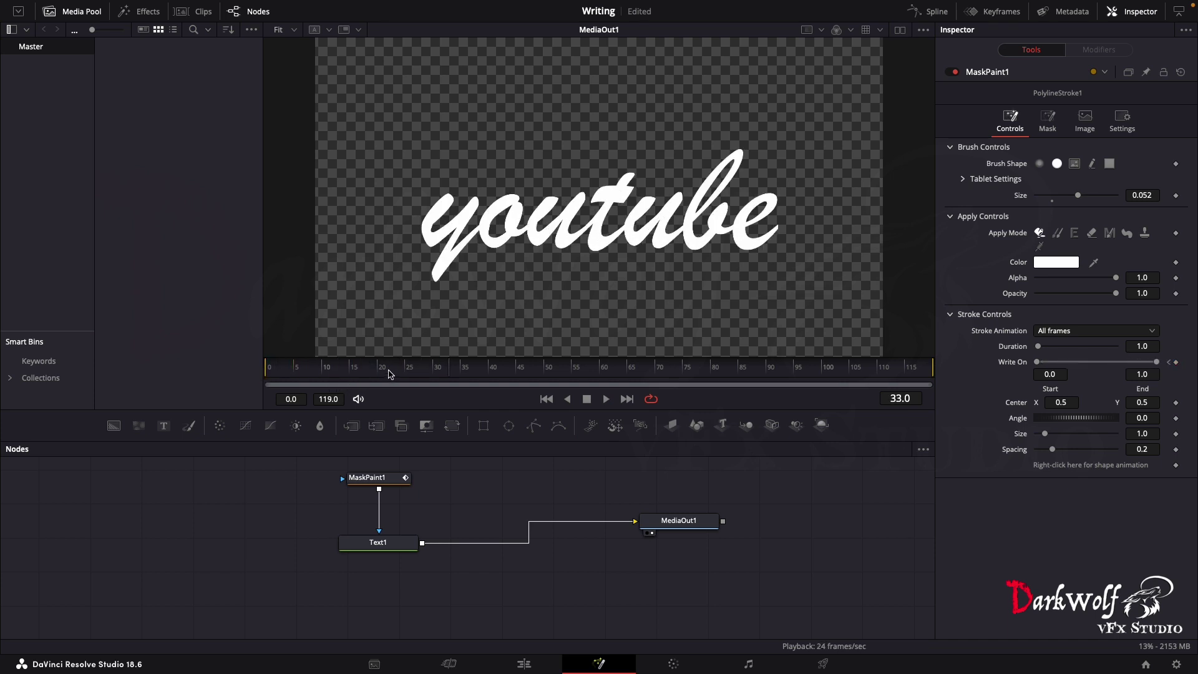
key(space)
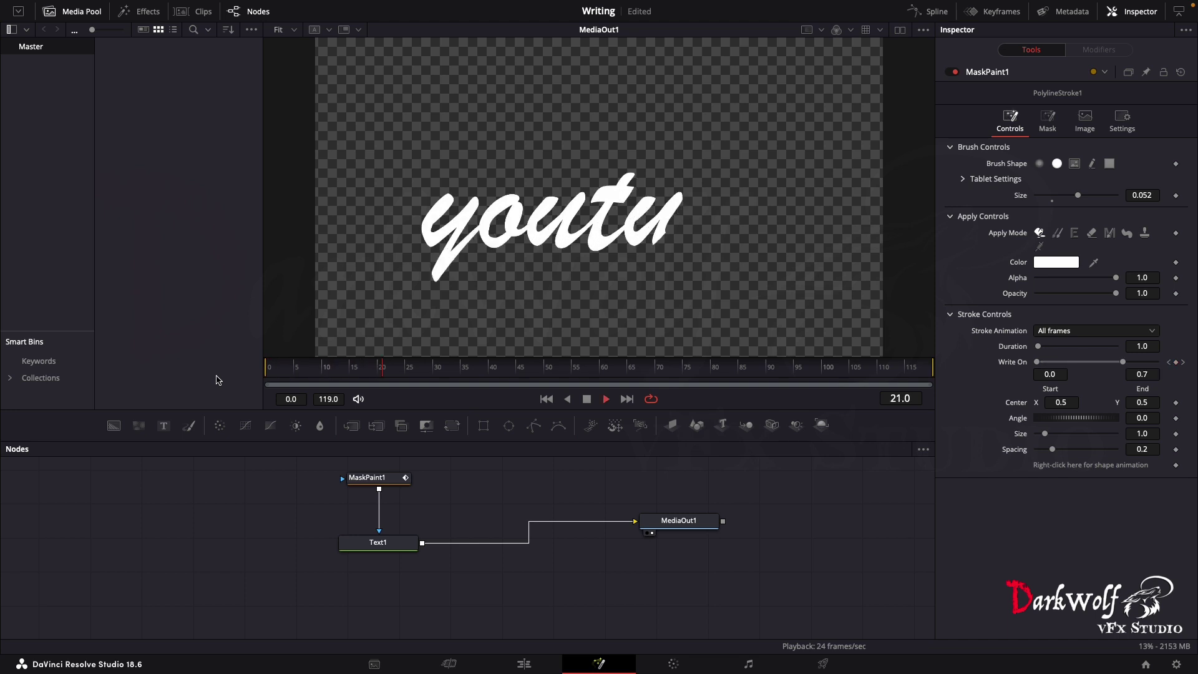
key(space)
key(space)
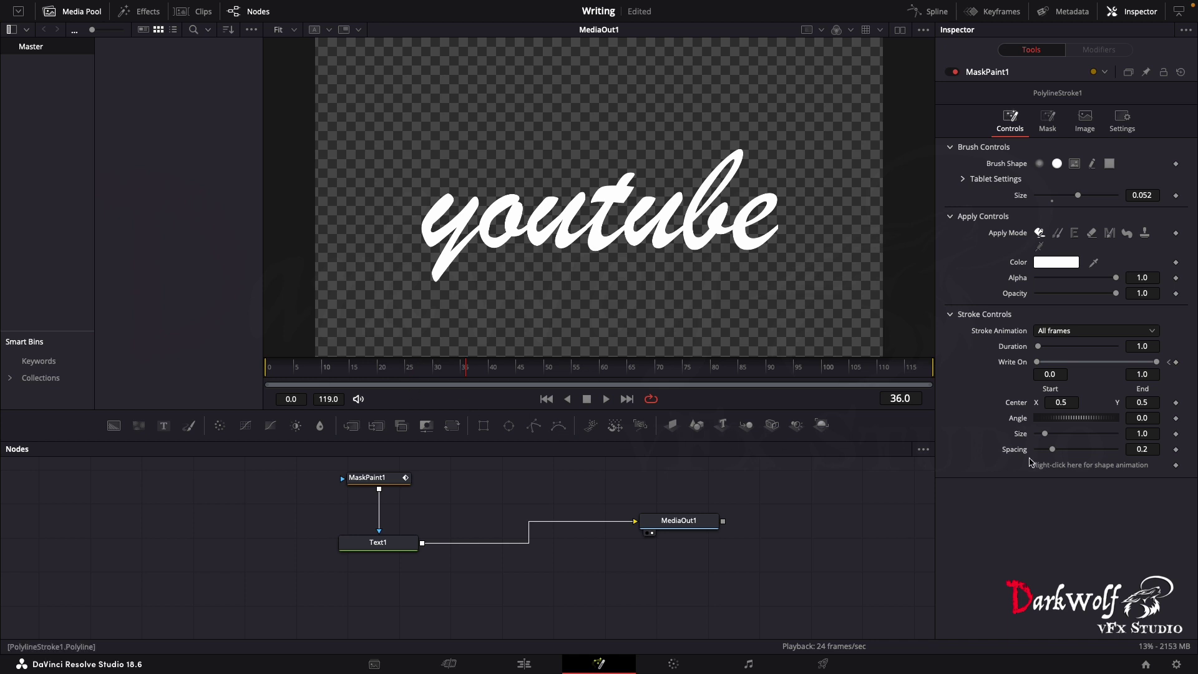
Step: Show the Keyframes panel fitted to view with MaskPaint1's PolylineStroke1 Start and End tracks expanded
click(991, 11)
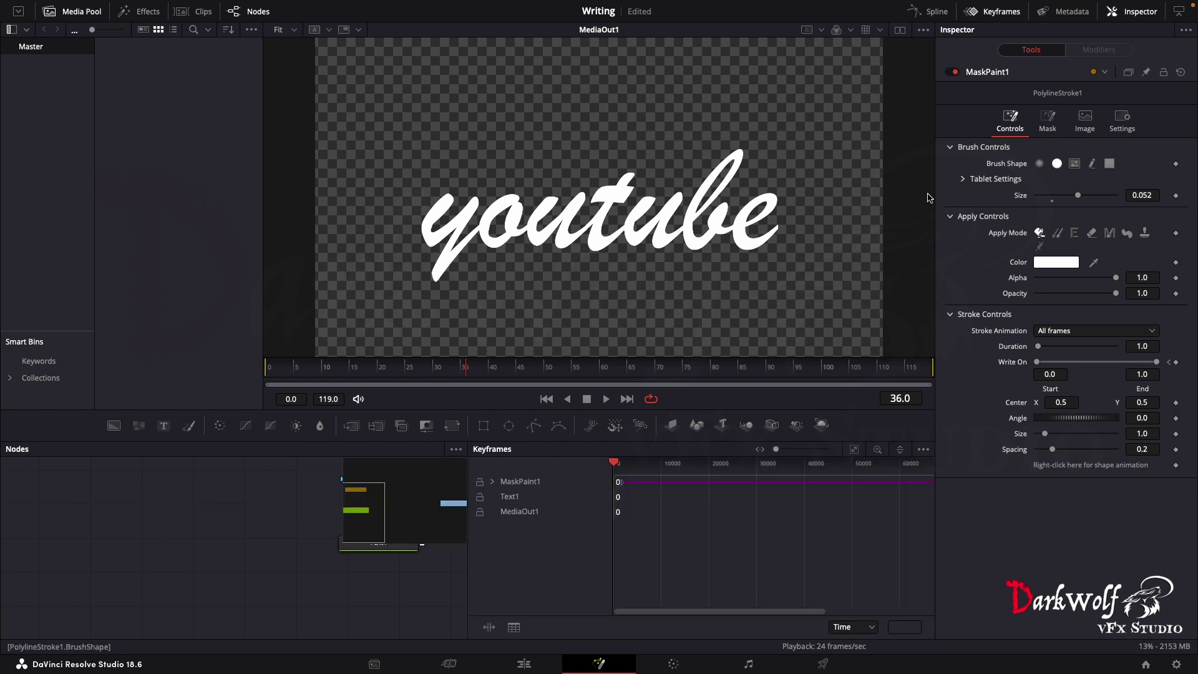
click(854, 449)
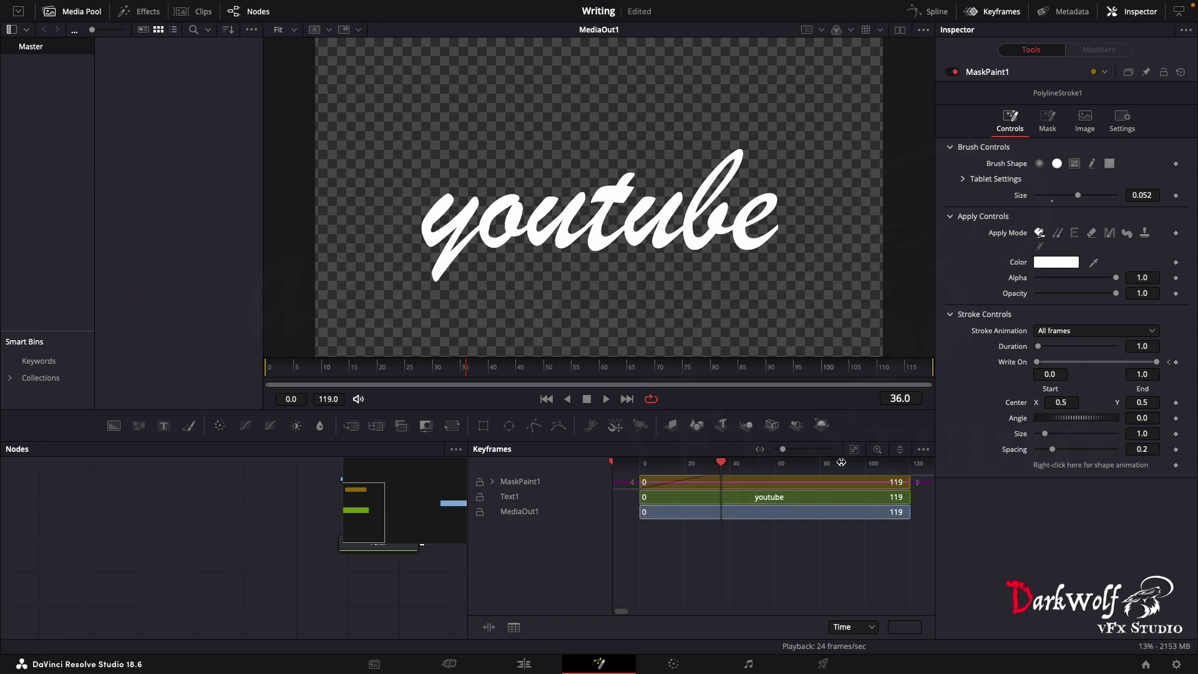
click(503, 481)
click(493, 481)
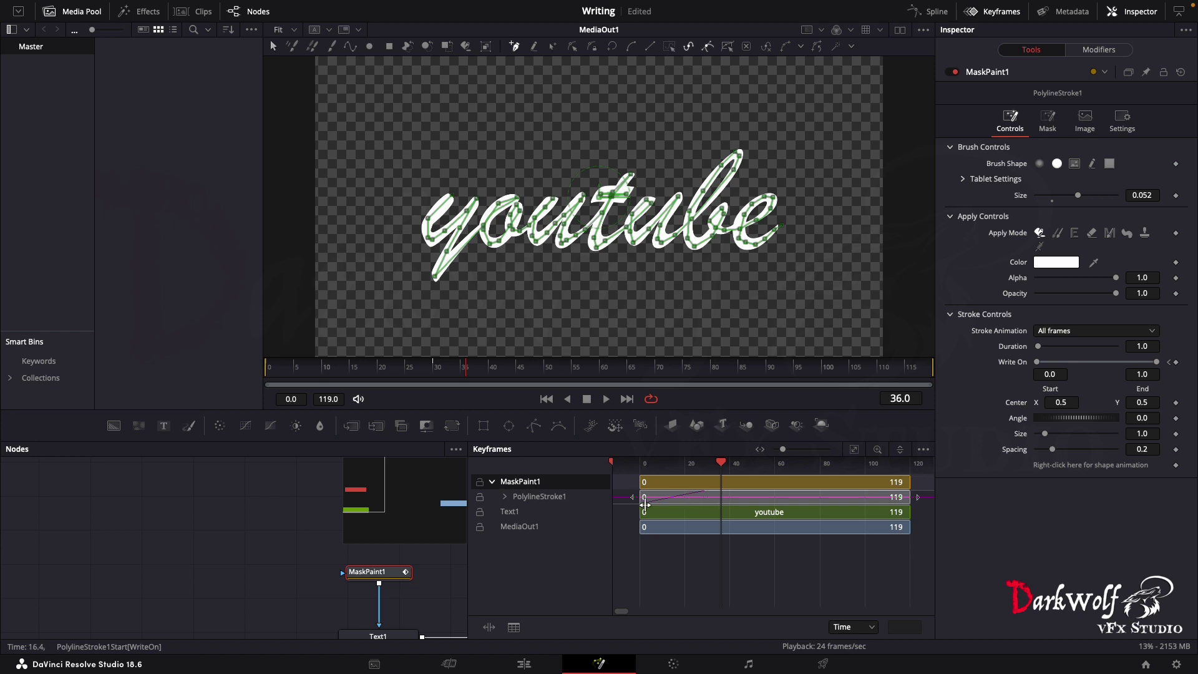
click(505, 497)
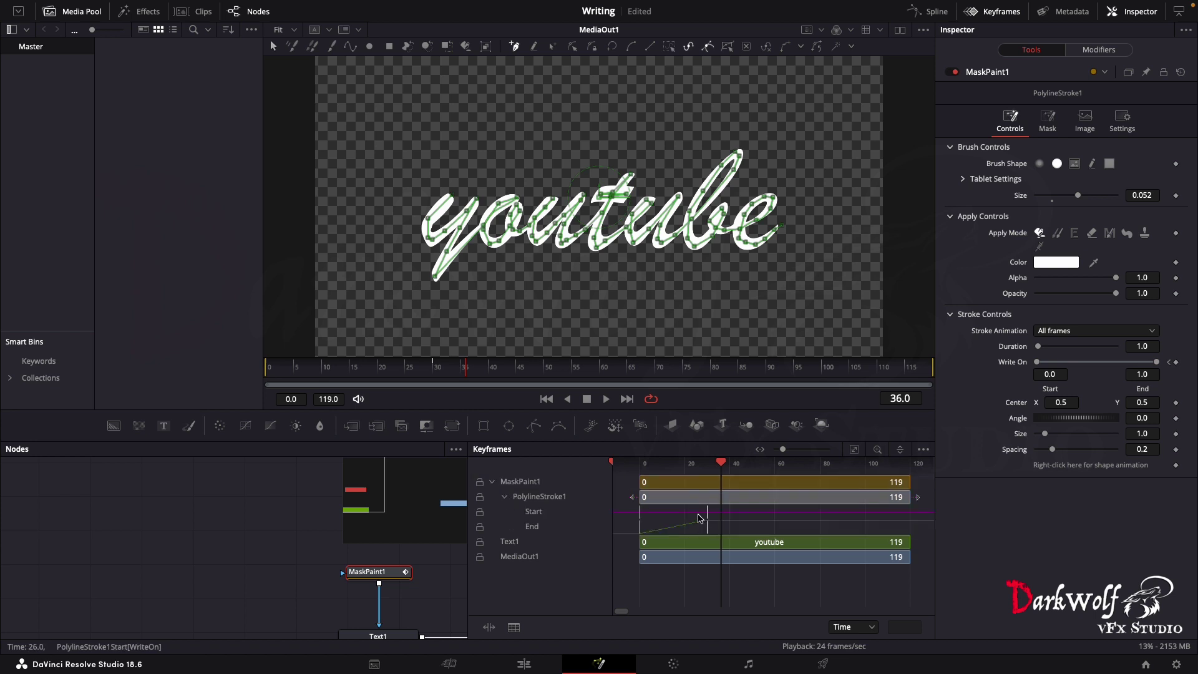
Step: Move the Write On End keyframe to frame 20 and play back the faster write-on
drag(702, 527, 685, 522)
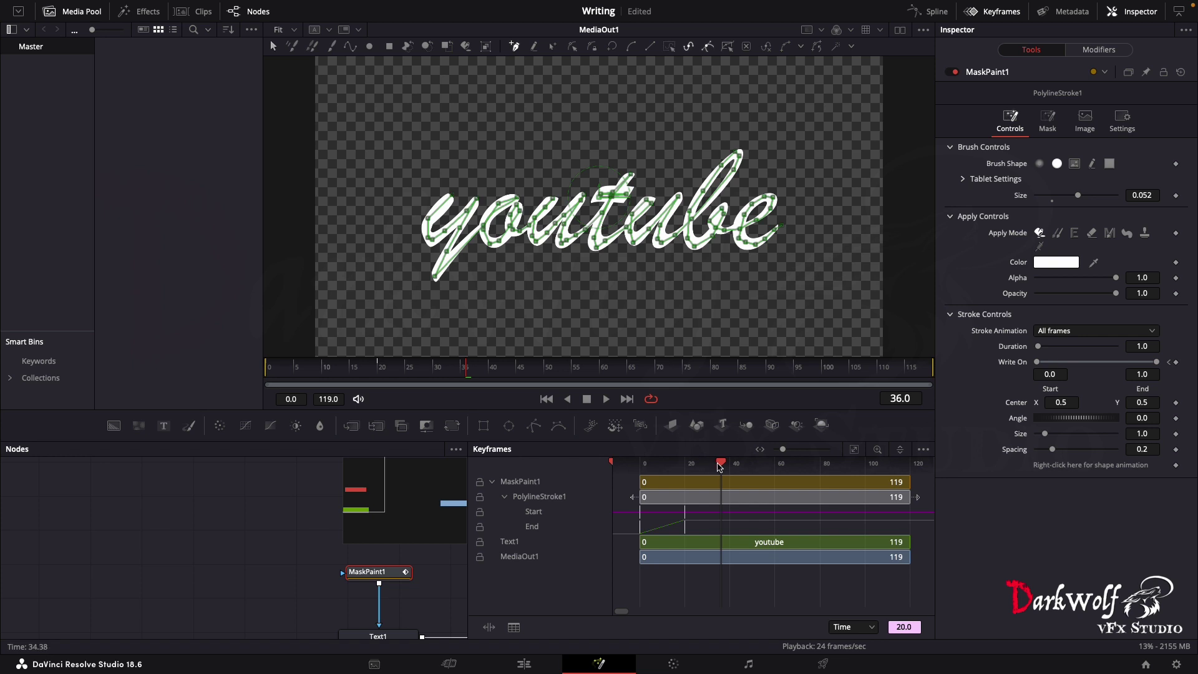
drag(719, 466, 635, 471)
key(space)
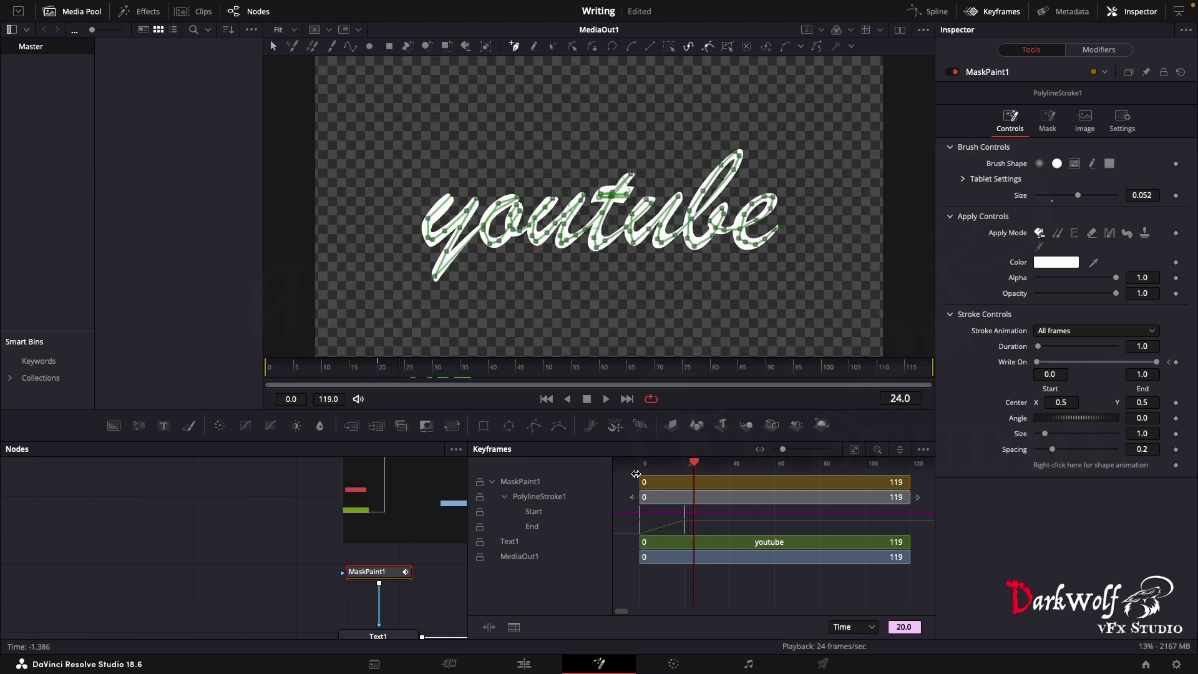
click(695, 477)
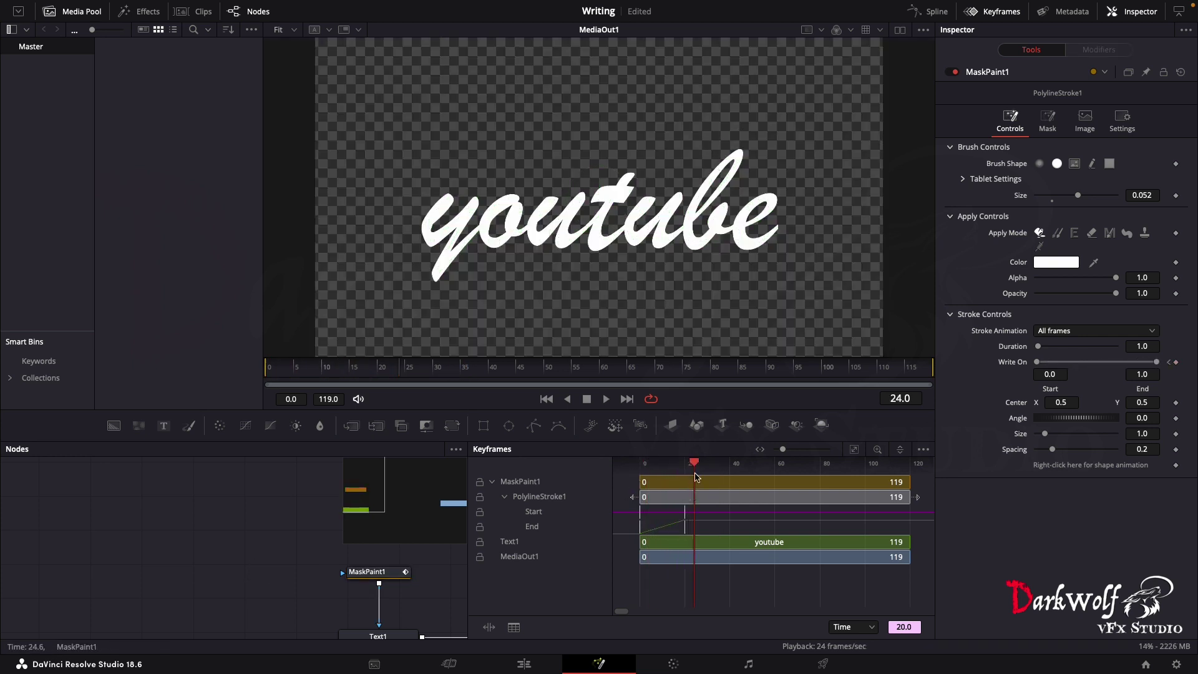
key(space)
key(space)
mouse_move(713, 464)
mouse_down()
mouse_move(655, 486)
mouse_move(675, 495)
mouse_move(630, 493)
mouse_up()
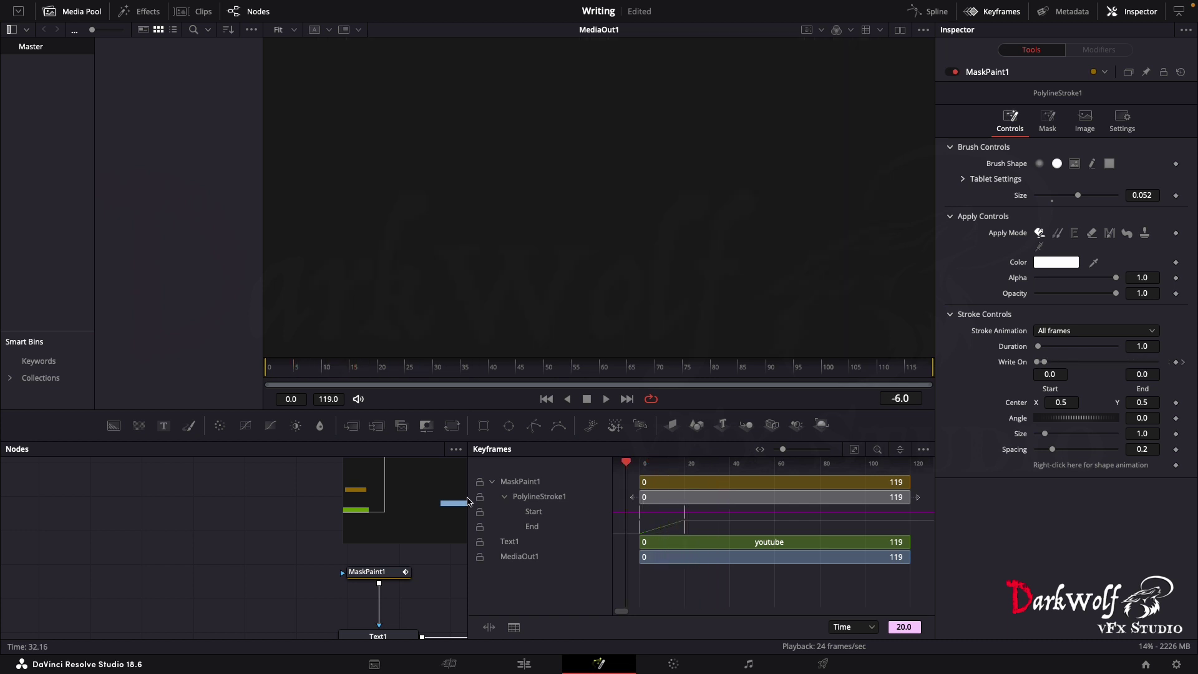